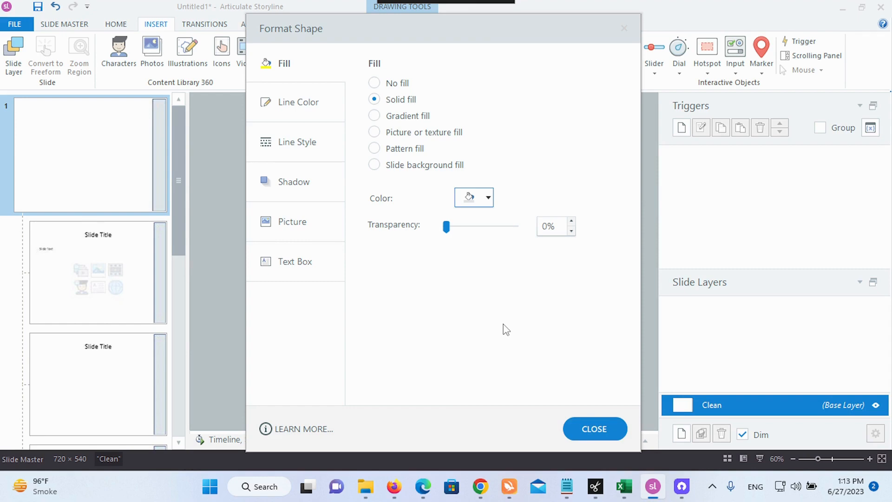
Remove the outline from the light grey sidebar rectangle on the slide master by setting its line color to No line.
click(600, 436)
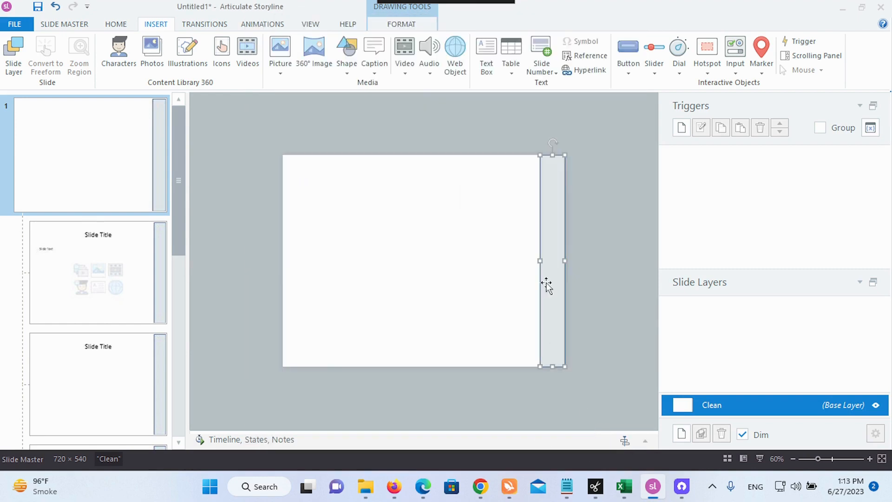
right_click(557, 198)
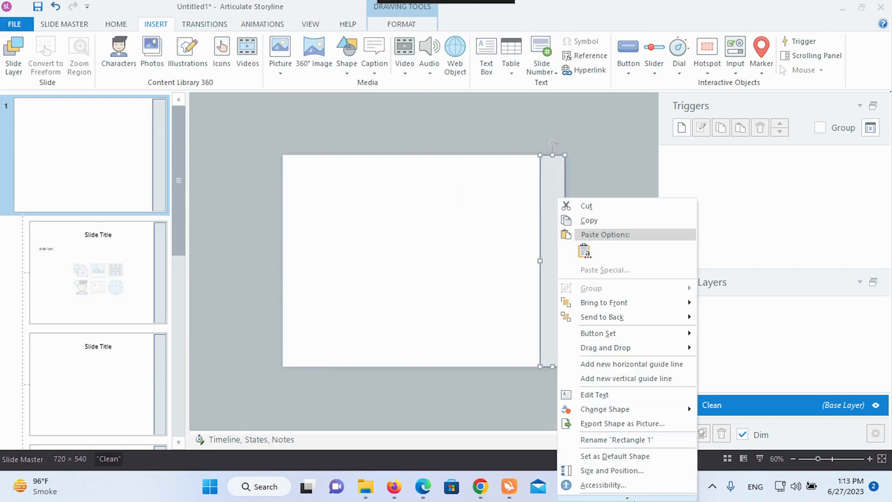
click(609, 493)
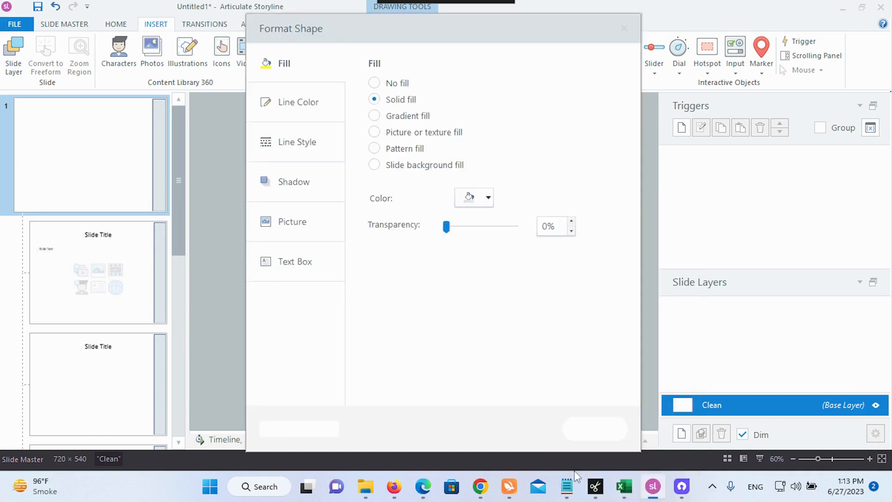
click(300, 103)
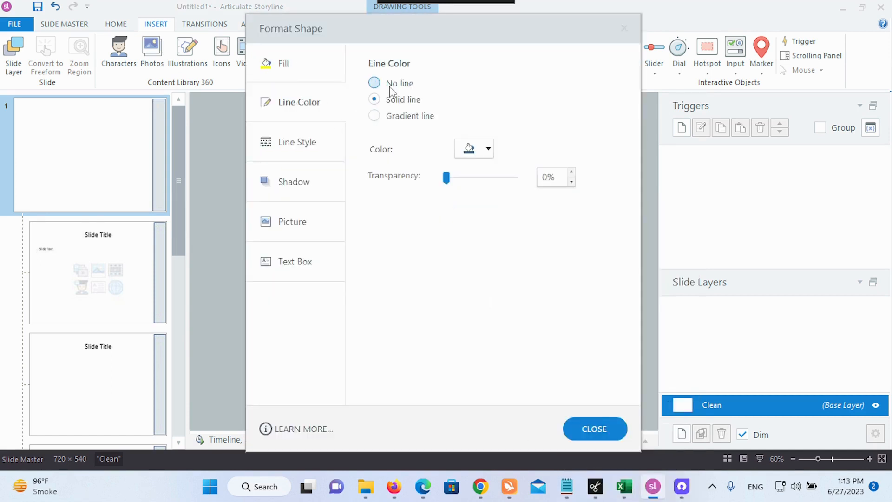
click(374, 82)
click(604, 429)
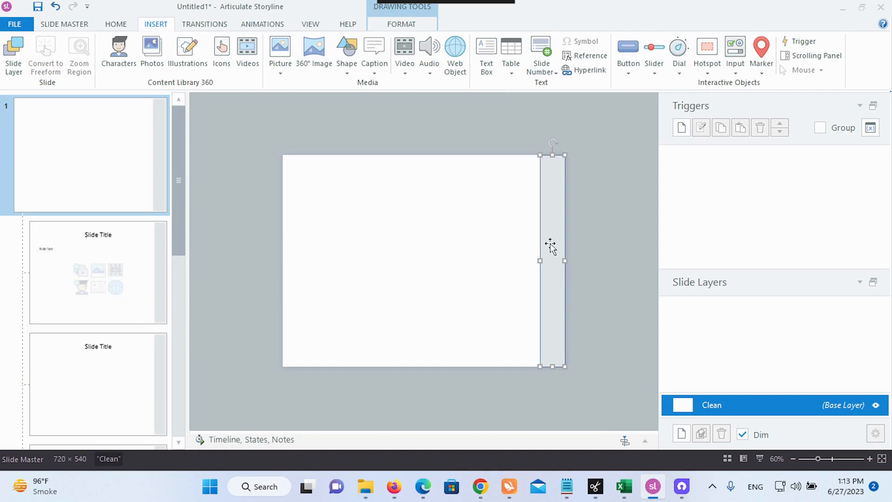
click(478, 261)
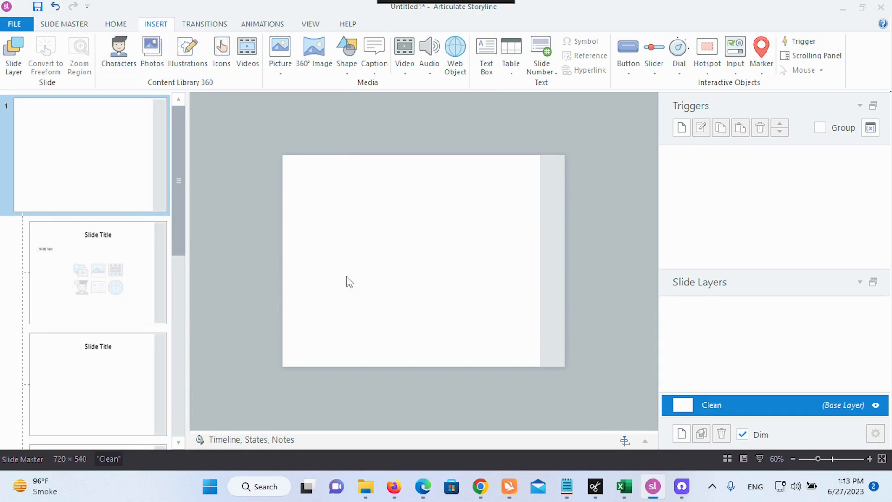
Switch to the "hello users" note in Notepad, add the line "we add side bar for menu button and other button options", and return to Storyline.
mouse_move(567, 488)
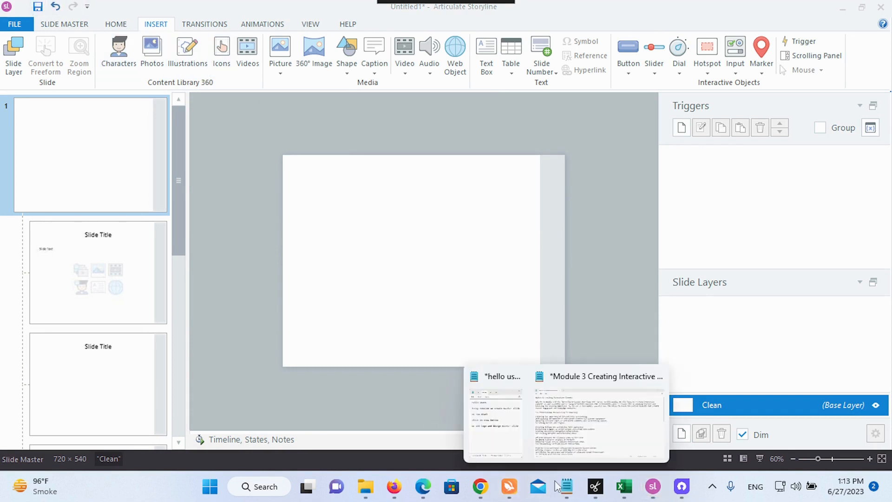
click(501, 432)
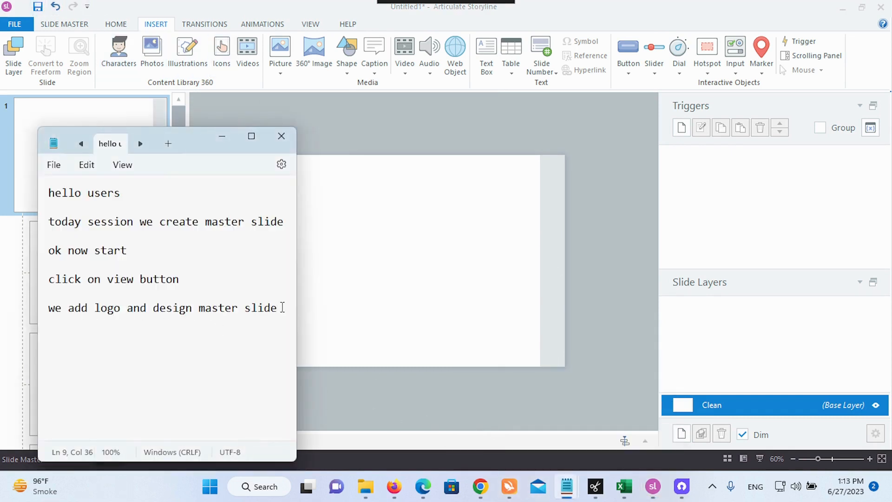
key(Return)
key(Return)
text(we add si)
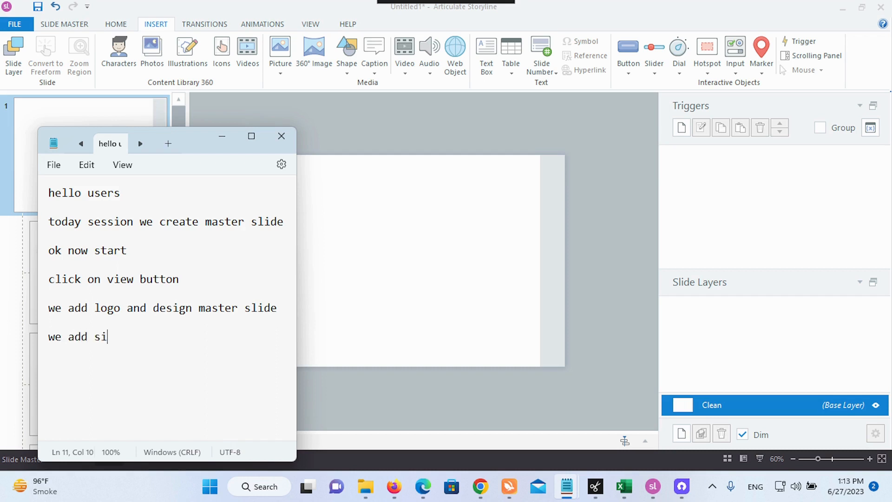
text(de bar for me)
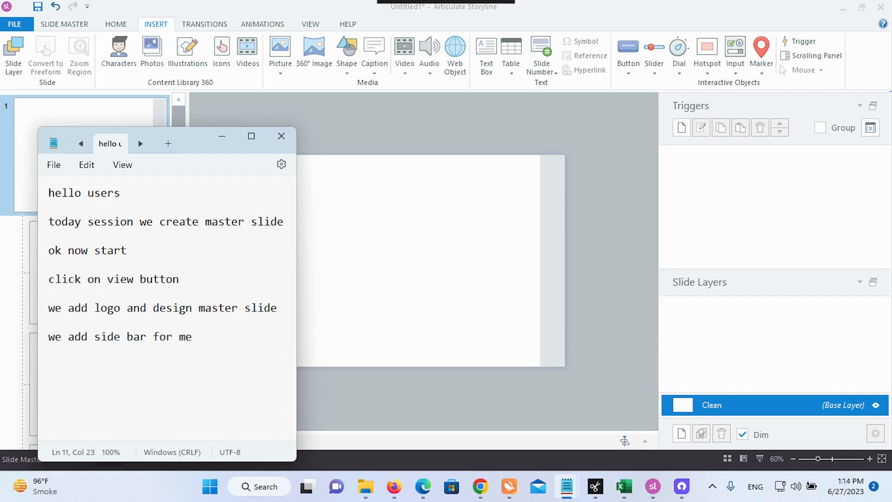
text(nu button and)
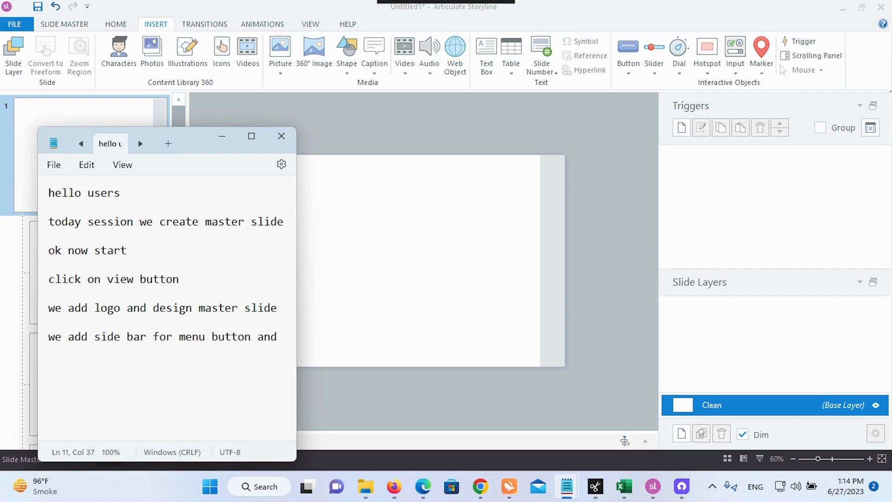
text( other button)
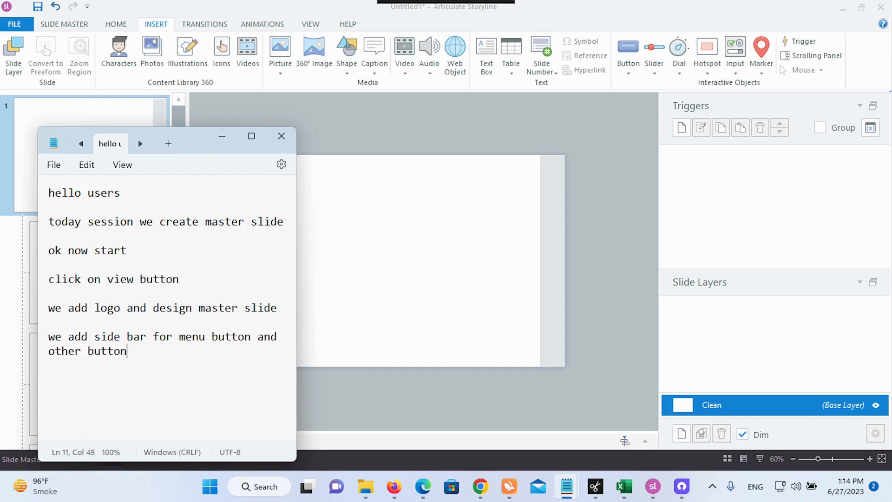
text( ot)
key(BackSpace)
text(ptions)
click(384, 259)
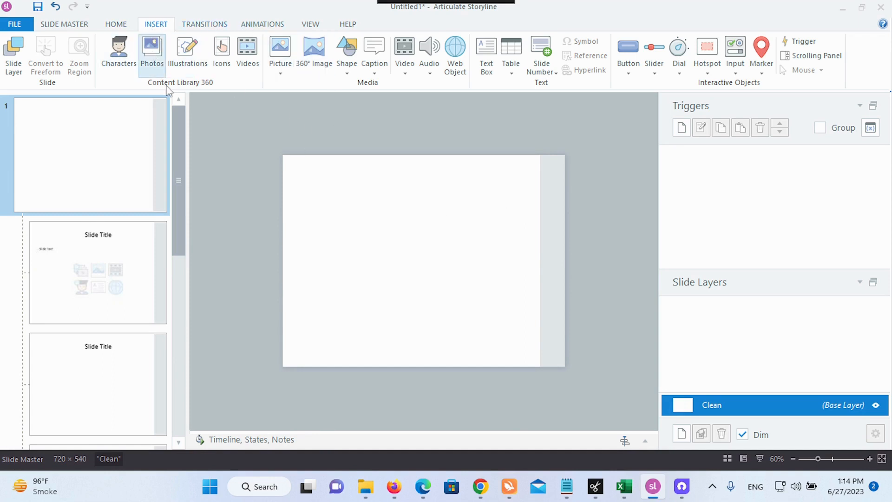
Insert the scalloped badge picture icon from a "logo" icon search and place it, scaled down, in the slide master's upper-left corner.
click(222, 49)
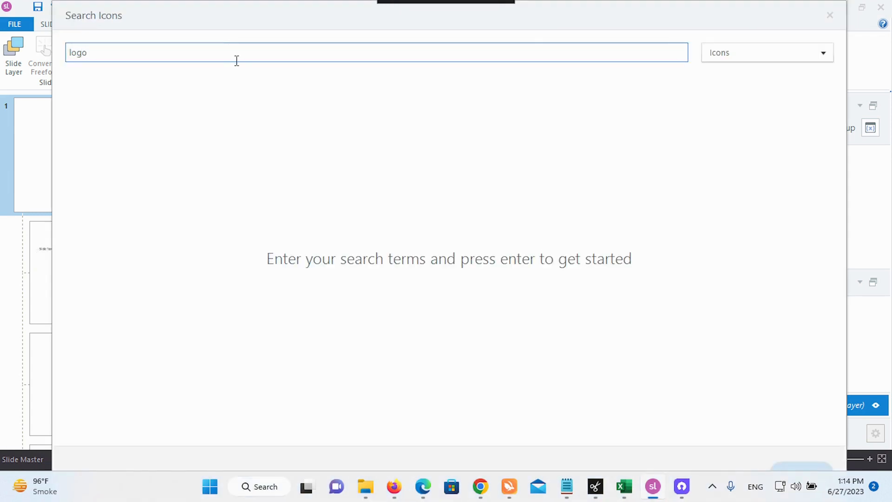
text(logo)
key(Return)
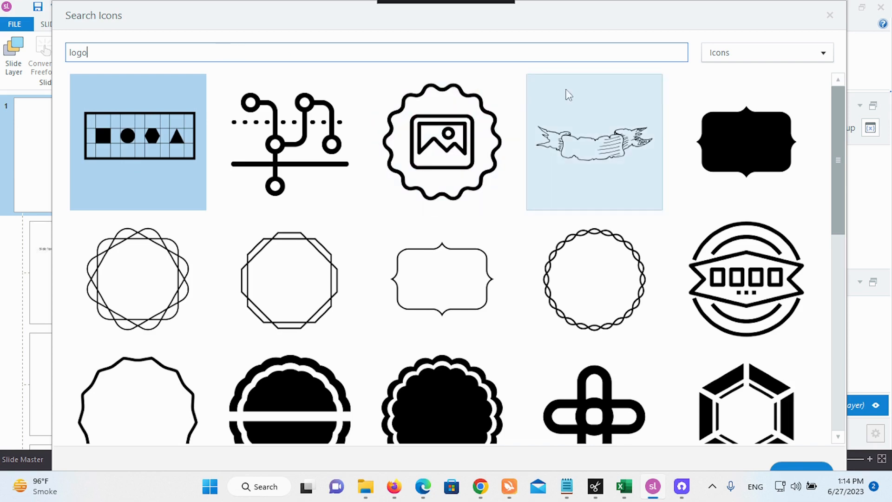
drag(838, 111, 826, 88)
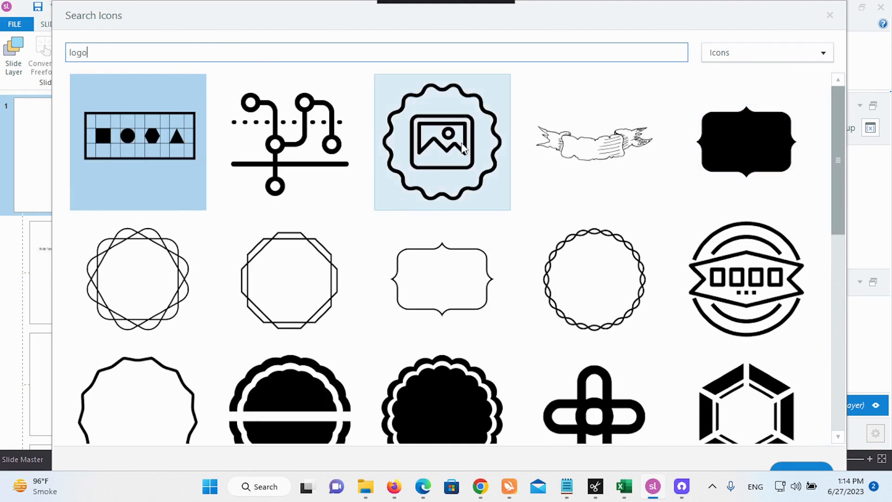
click(446, 203)
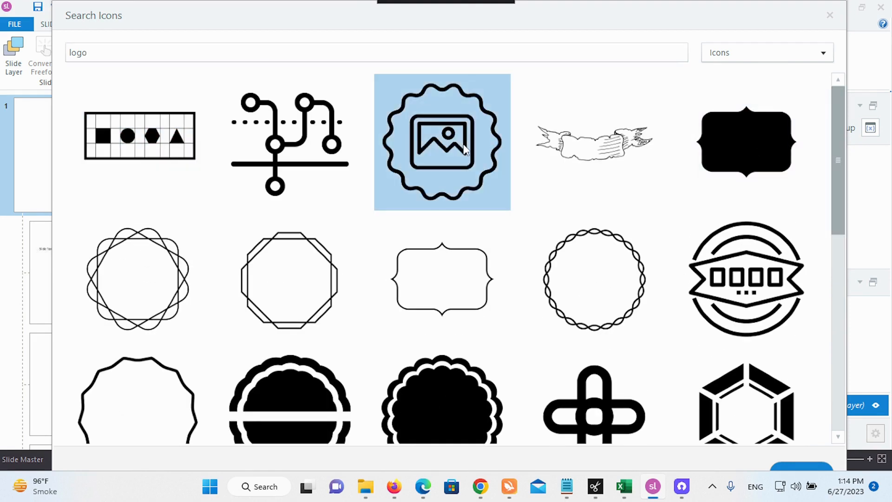
click(801, 467)
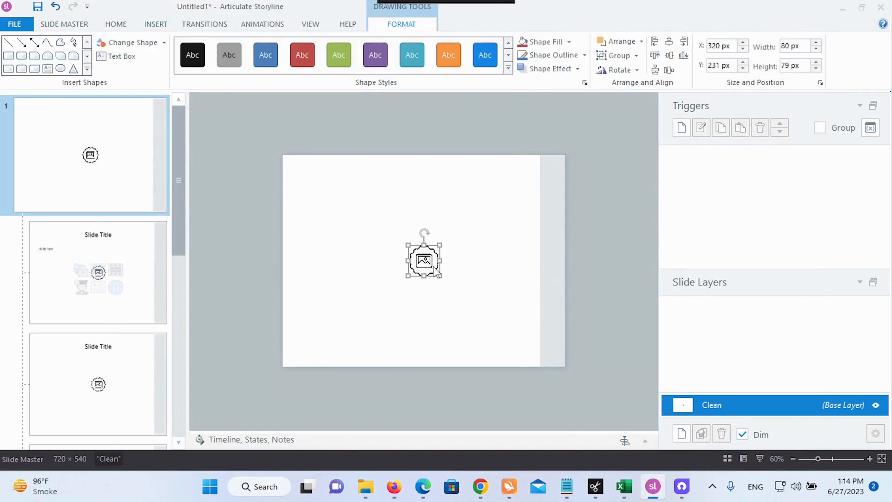
drag(414, 253, 311, 181)
click(341, 199)
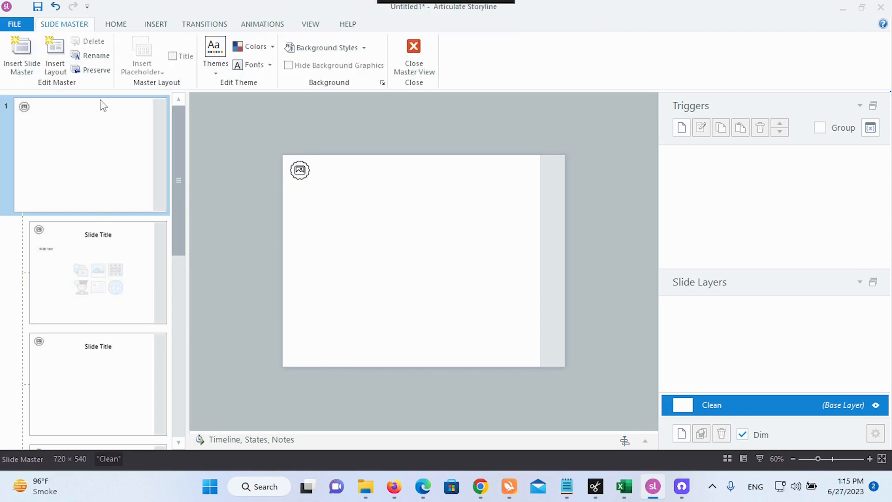
Search the icon library for "menu button" and insert the rounded-square icon with three lines on the slide master.
click(155, 24)
click(221, 51)
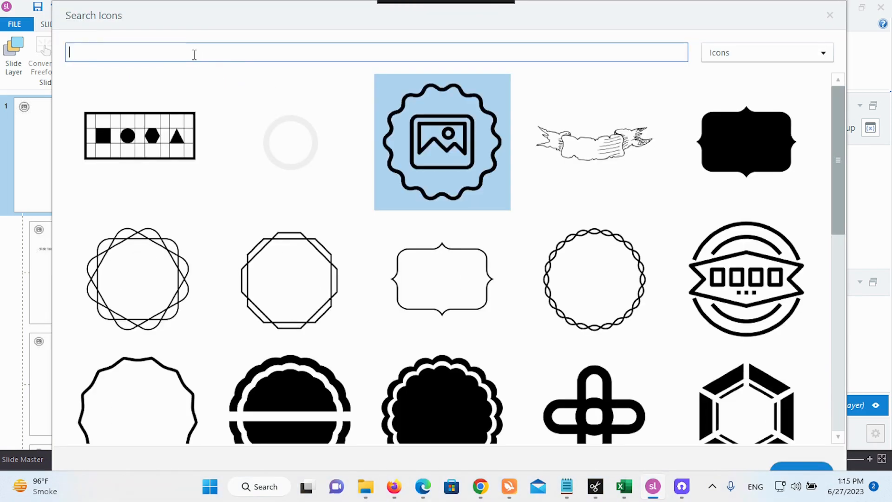
text(menu button)
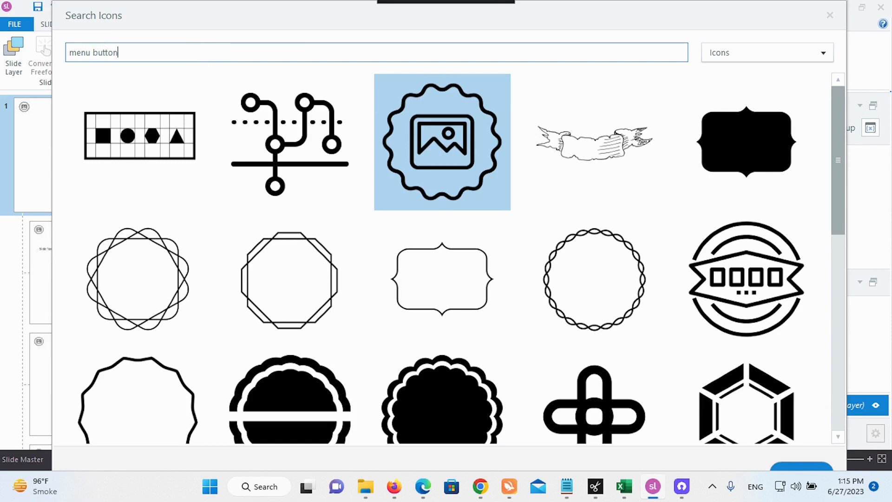
key(Return)
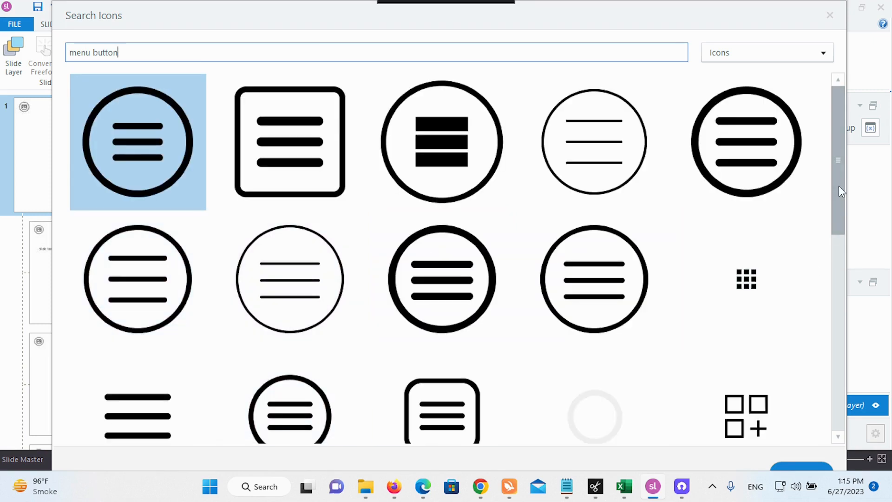
drag(838, 186, 819, 155)
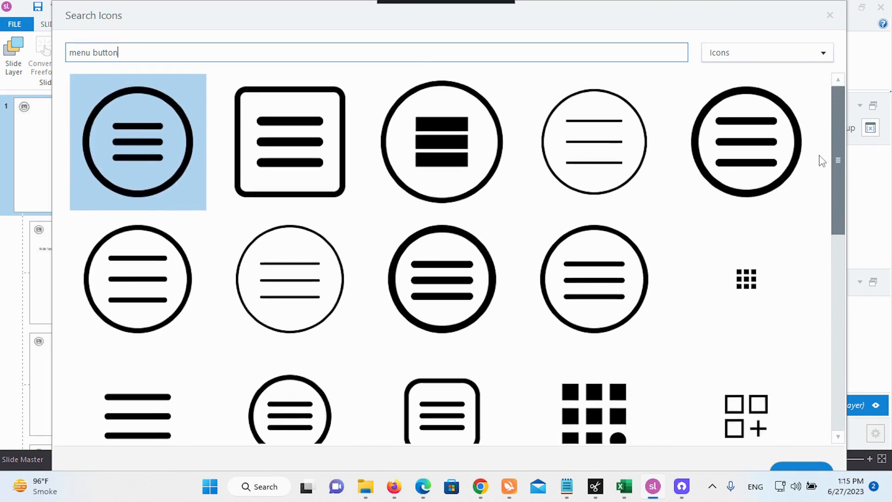
scroll(819, 155, down, 1)
click(440, 383)
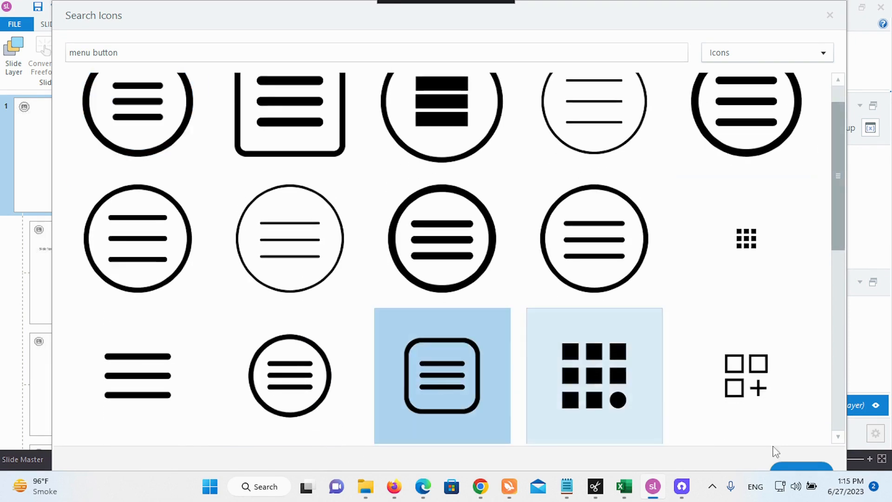
click(800, 466)
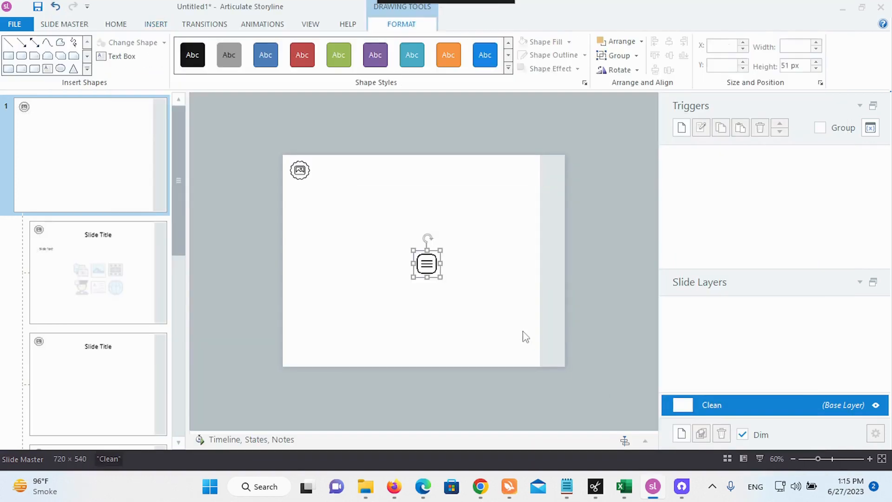
Reduce the menu icon's height to about 35 px and delete the icon from the slide master.
drag(440, 250, 439, 256)
right_click(427, 268)
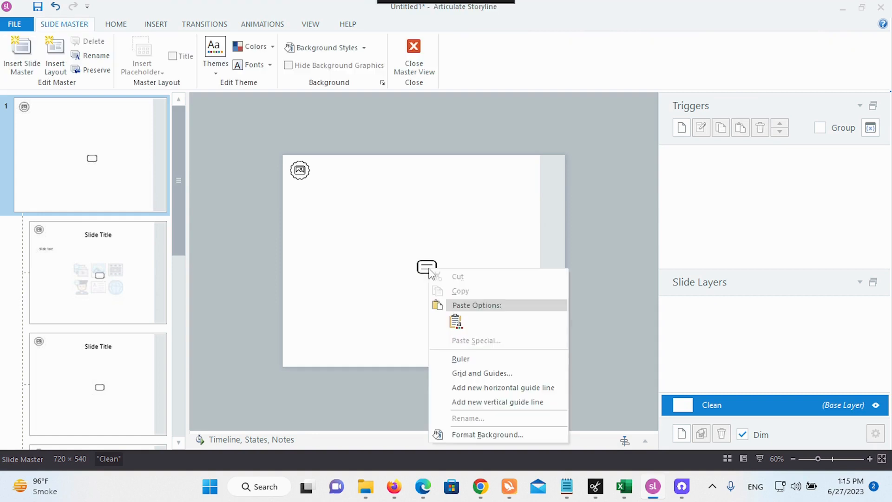
click(400, 287)
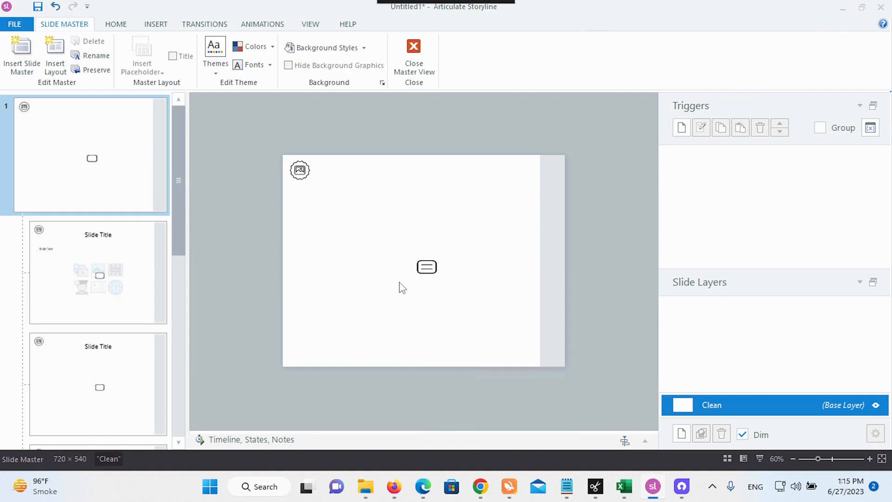
click(434, 271)
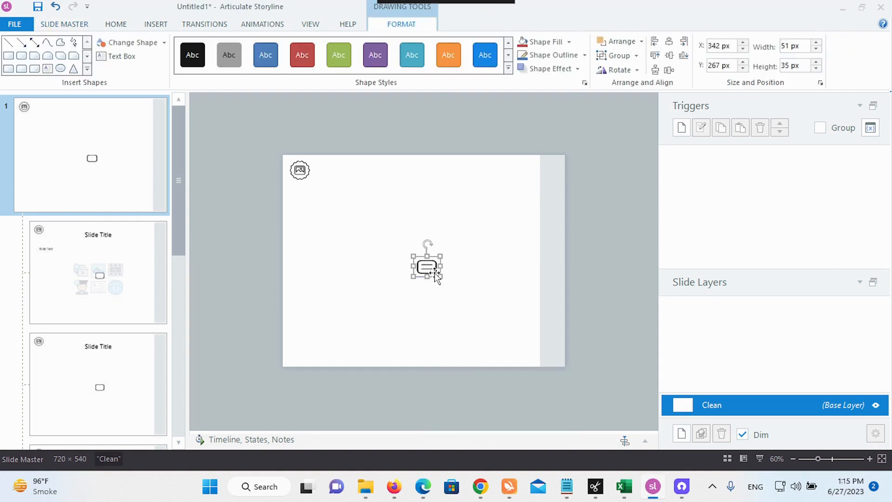
right_click(436, 275)
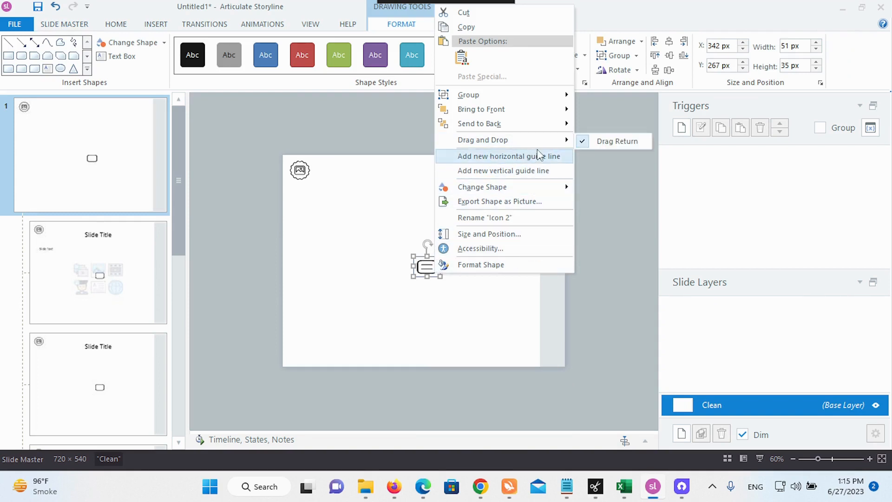
click(356, 223)
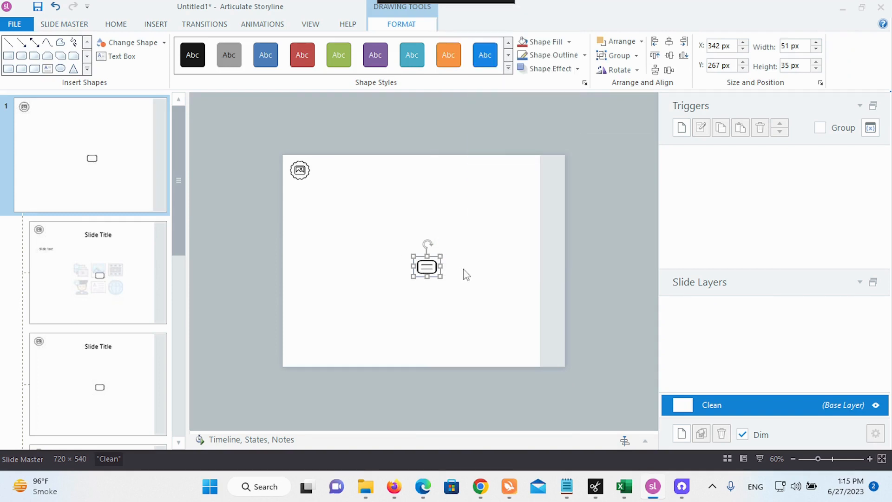
key(Delete)
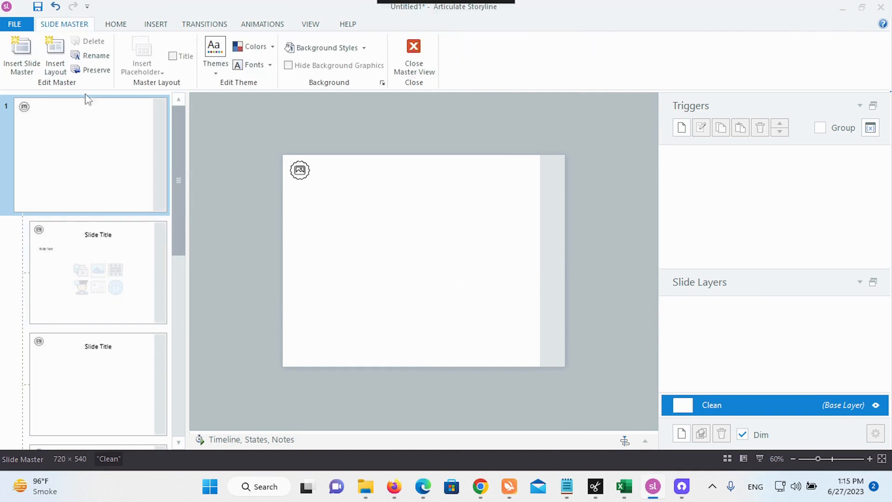
Insert the nine-square grid icon from the "menu button" icon results and place it, enlarged to about 33 px, atop the slide master's sidebar.
click(151, 27)
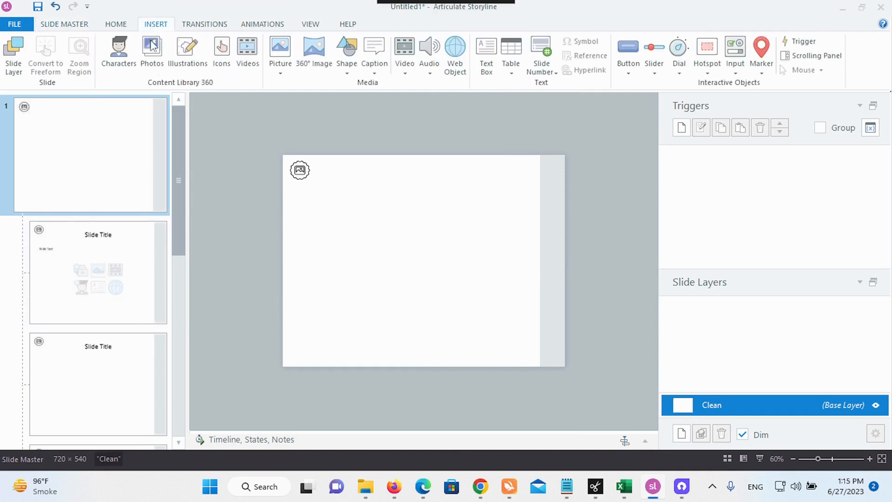
click(222, 49)
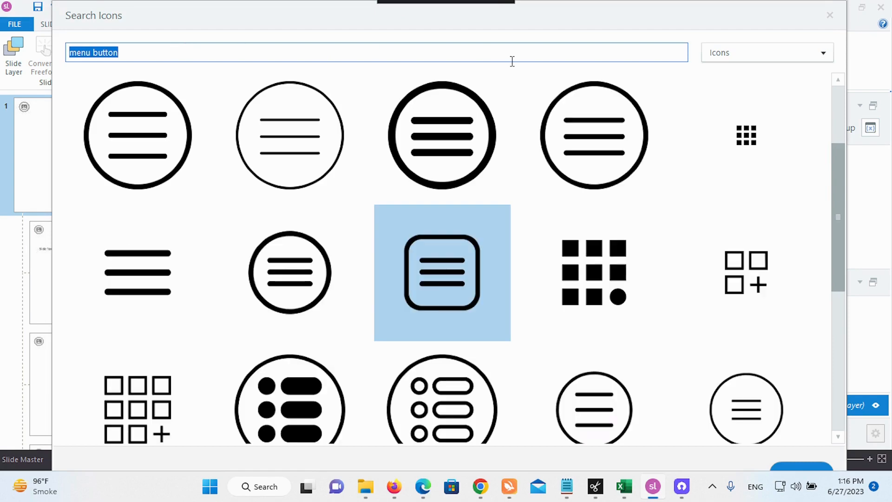
click(837, 119)
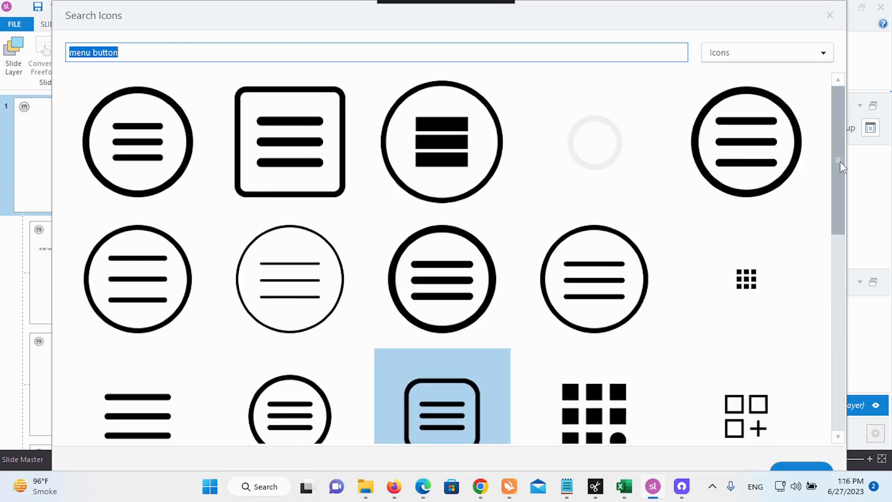
drag(839, 169, 866, 387)
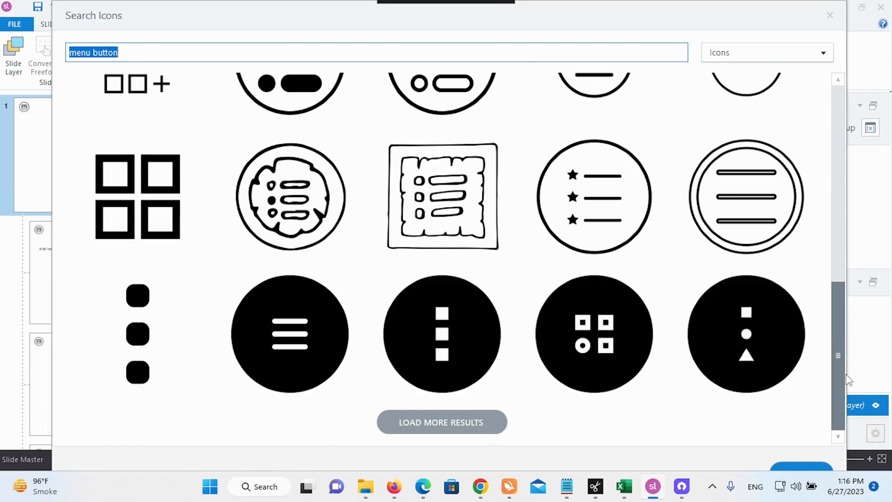
scroll(846, 344, up, 2)
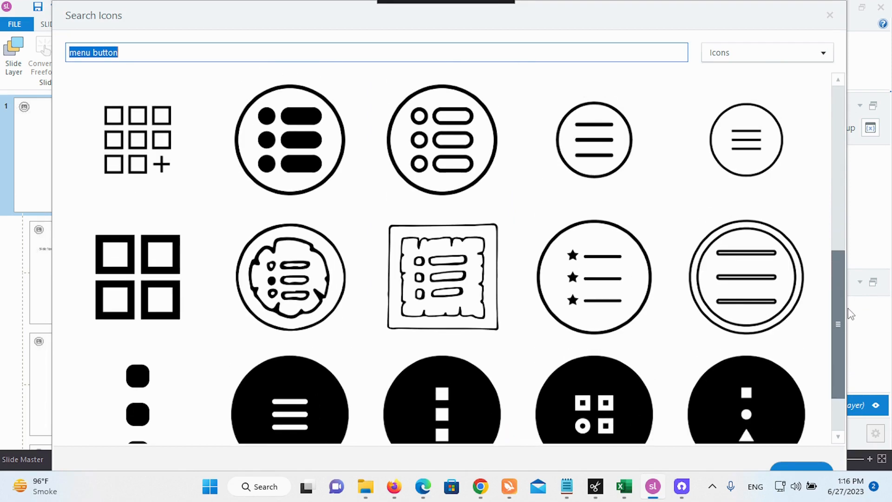
scroll(850, 314, up, 5)
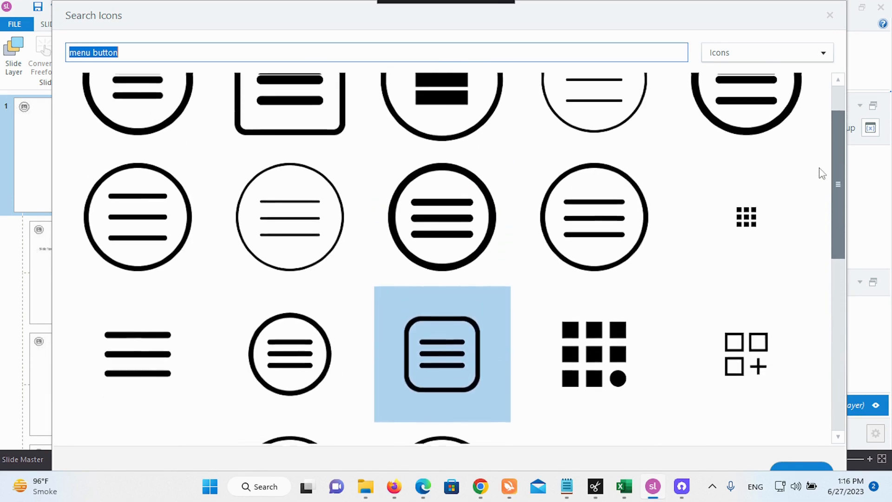
click(761, 223)
click(813, 465)
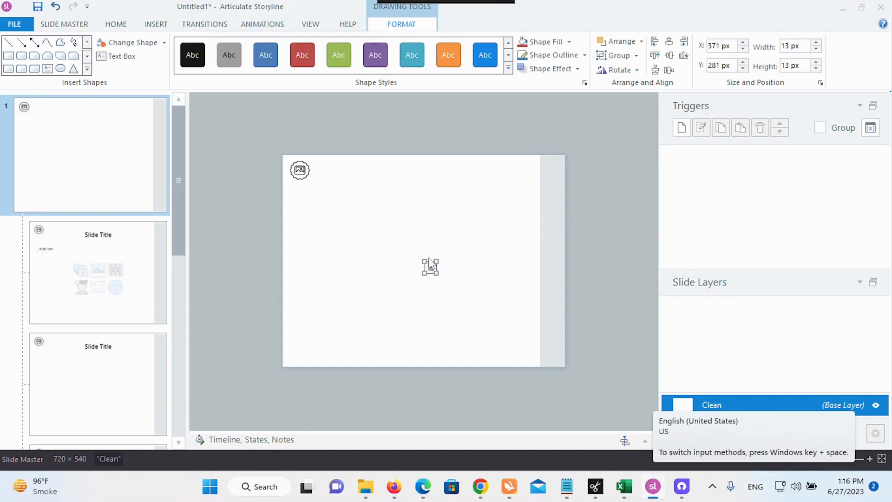
drag(423, 260, 552, 166)
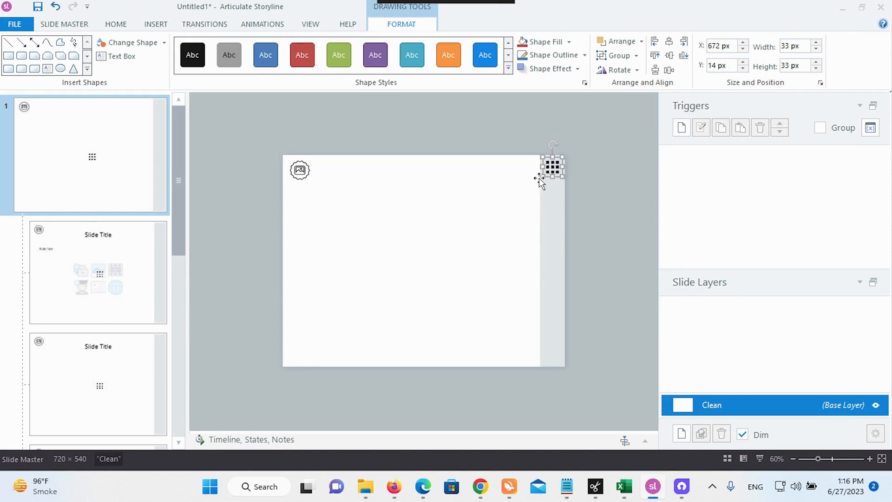
click(521, 197)
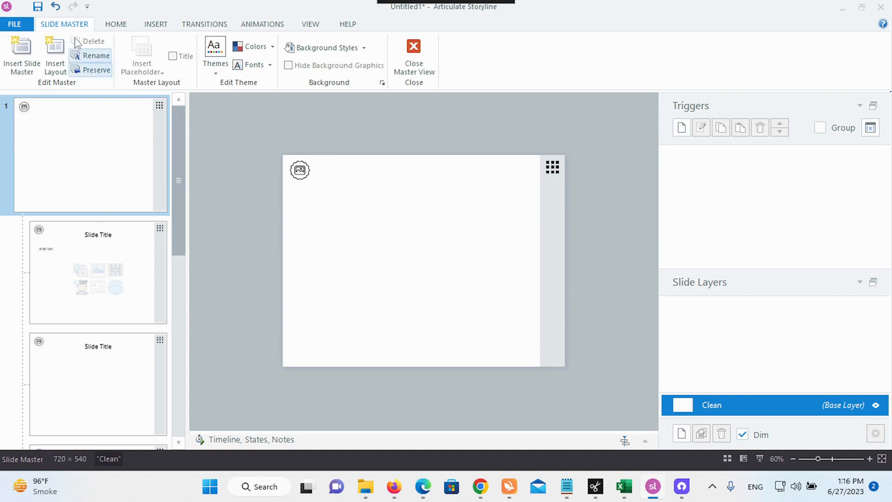
Search the icon library for "next button" and insert the thick right-pointing arrow with a shaft on the slide master.
click(155, 24)
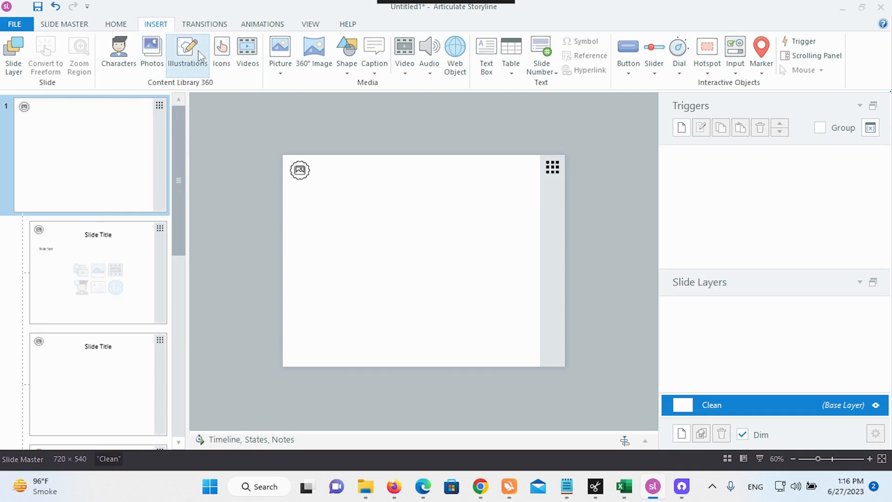
click(222, 46)
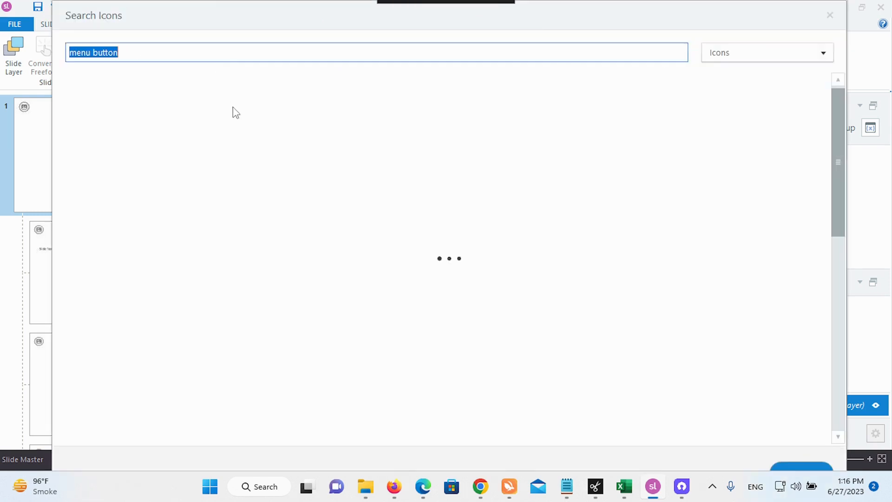
click(95, 54)
drag(91, 52, 71, 54)
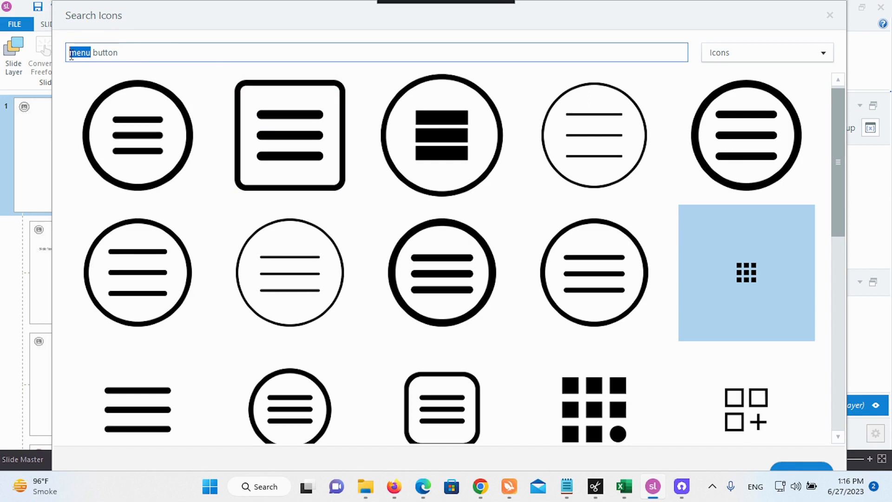
text(nexr)
key(BackSpace)
text(t)
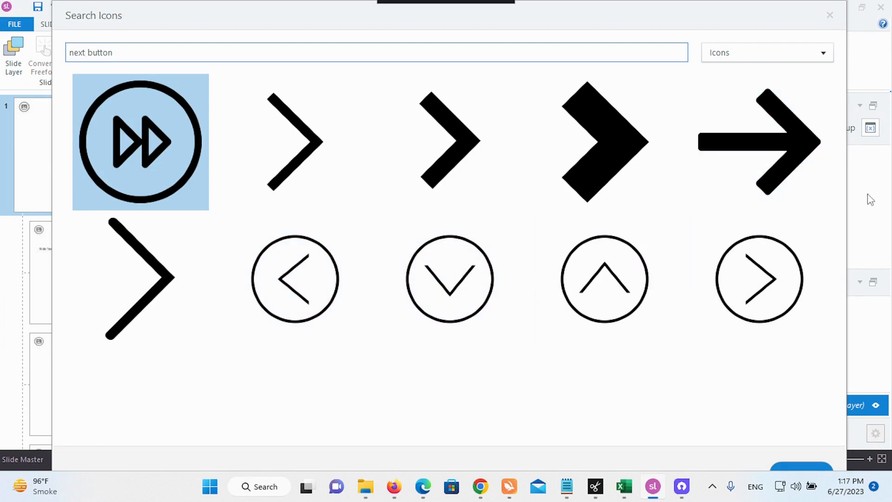
click(790, 171)
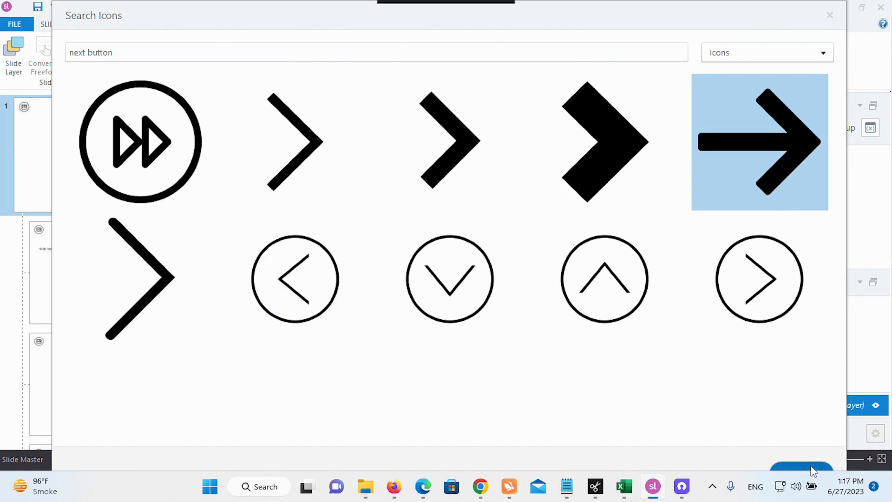
click(776, 464)
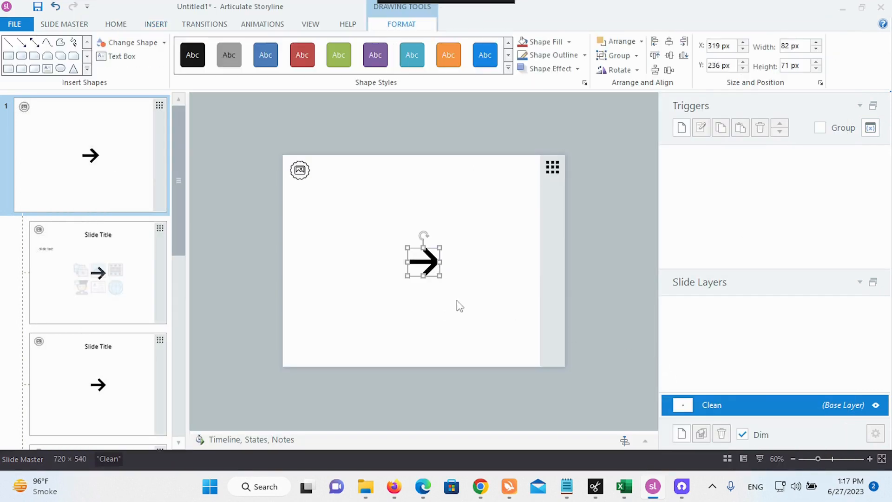
Shrink the right arrow to about 37 by 34 px and place it near the lower end of the sidebar.
drag(442, 280, 544, 339)
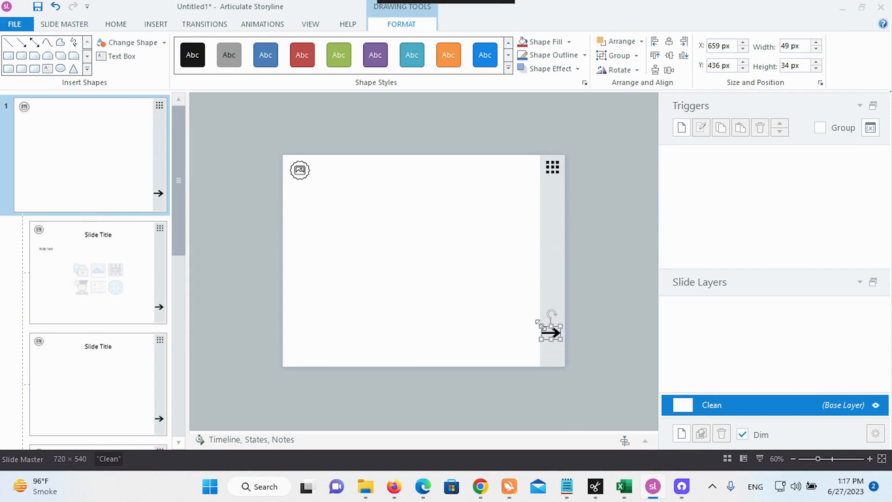
drag(540, 324, 546, 325)
click(553, 352)
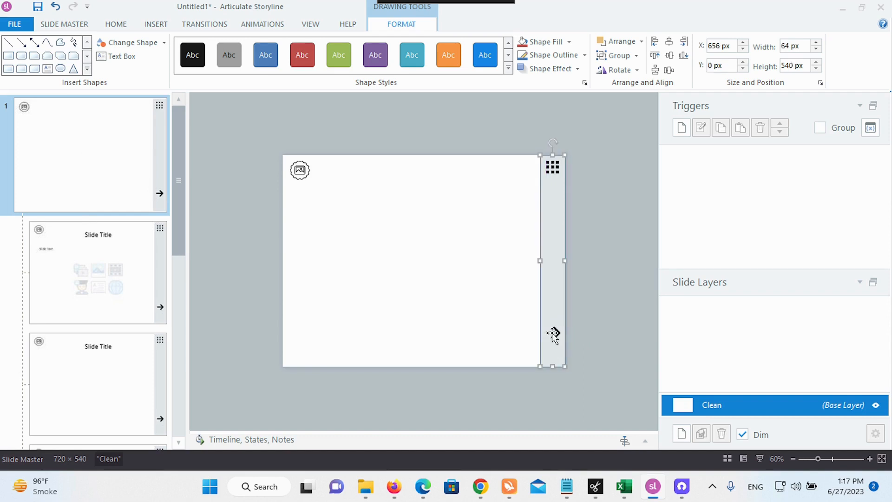
Duplicate the right arrow and place the copy directly below the original in the sidebar.
click(553, 333)
right_click(552, 333)
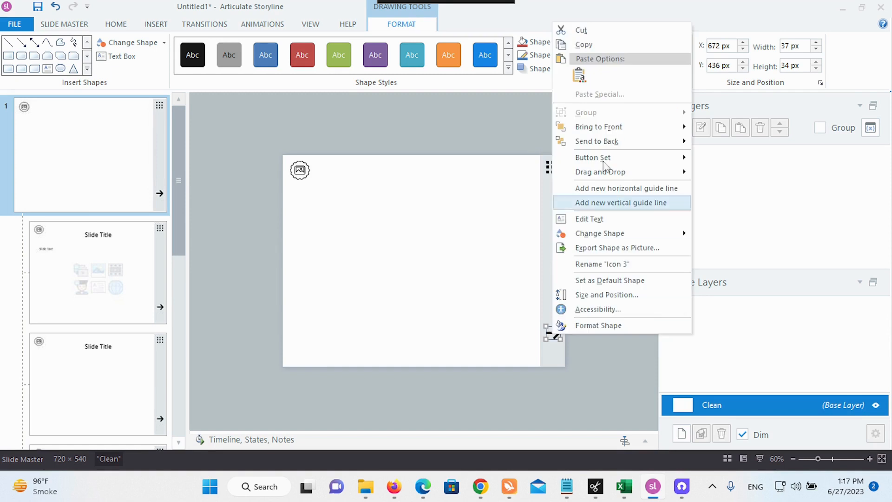
click(589, 42)
right_click(475, 319)
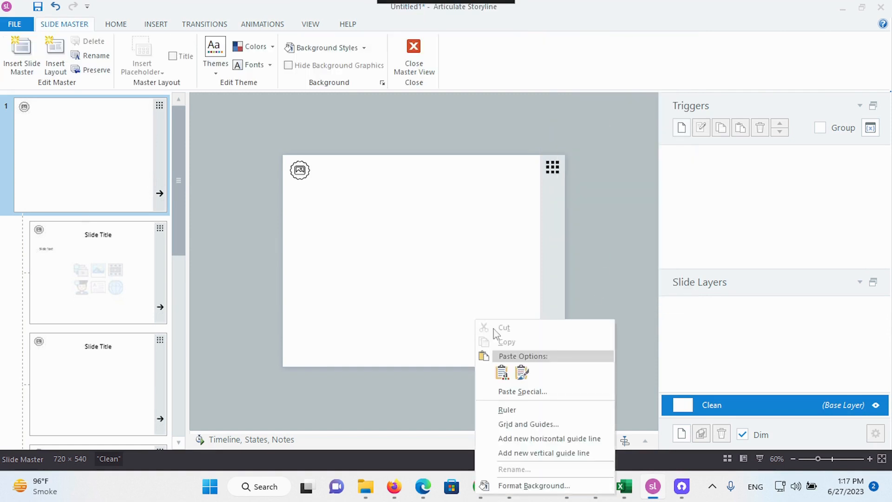
click(502, 370)
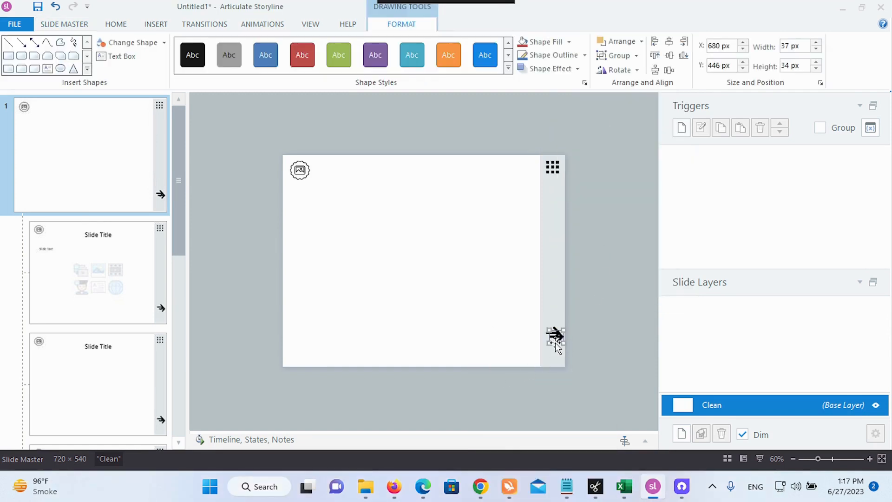
drag(558, 342, 557, 358)
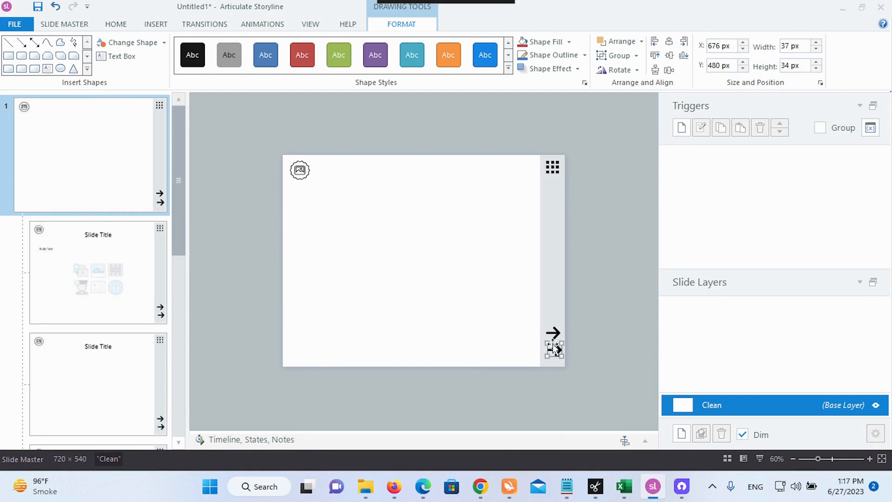
Flip the lower arrow copy horizontally so it points left, and adjust its size and position beneath the right arrow.
drag(562, 341, 548, 355)
drag(540, 346, 551, 343)
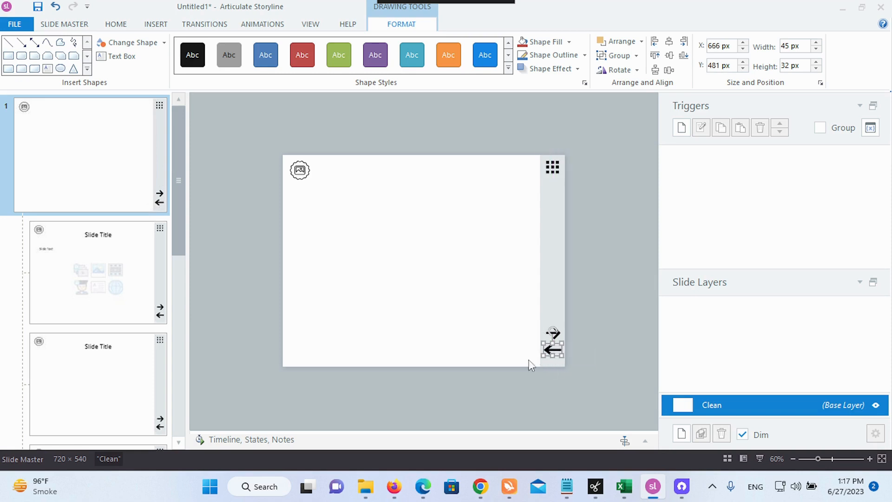
click(512, 357)
click(552, 349)
drag(562, 354, 561, 354)
click(525, 357)
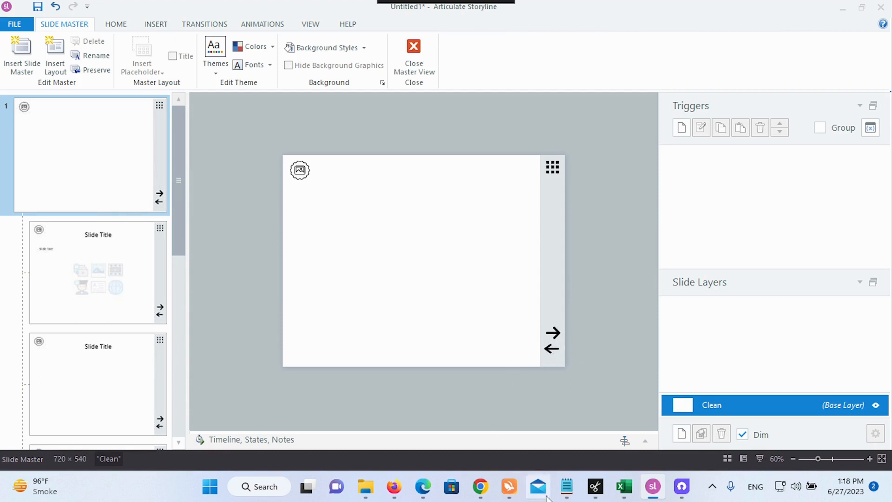
Switch to the "hello users" note in Notepad, add the line "We add menu button and next and back button", and return to Storyline.
mouse_move(566, 485)
click(514, 434)
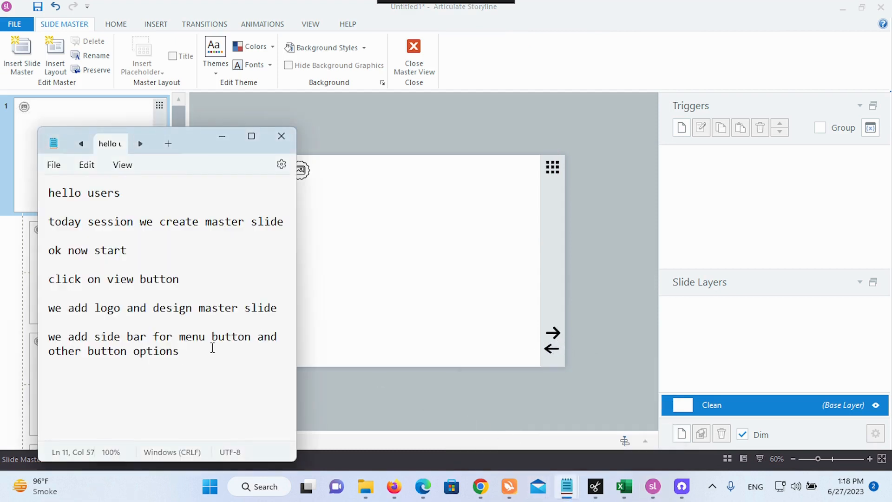
key(Return)
key(Return)
text(We add me)
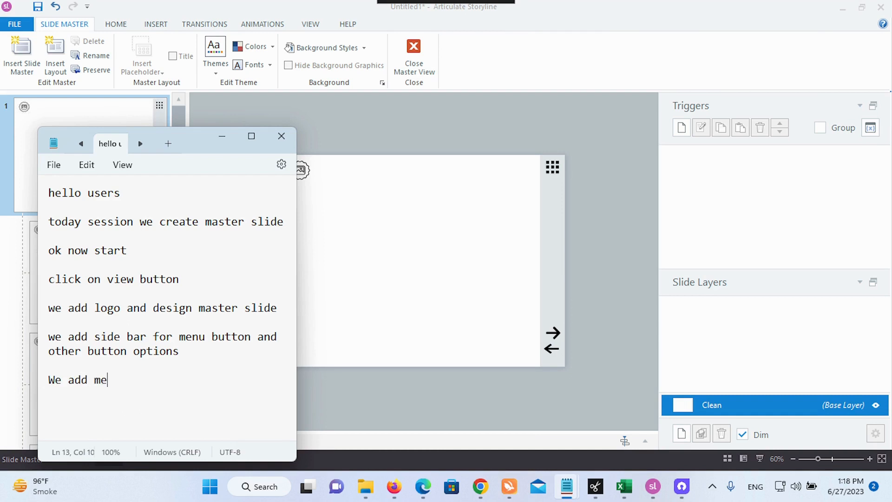
text(nu button and)
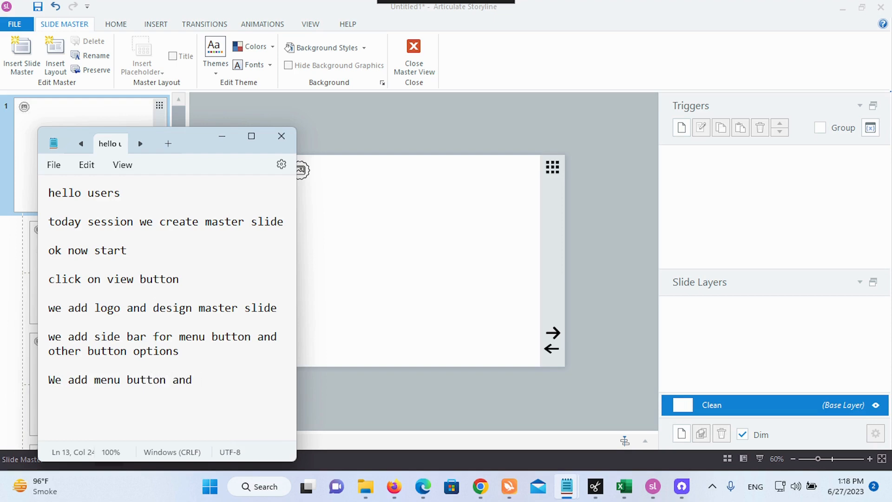
text( next and bac)
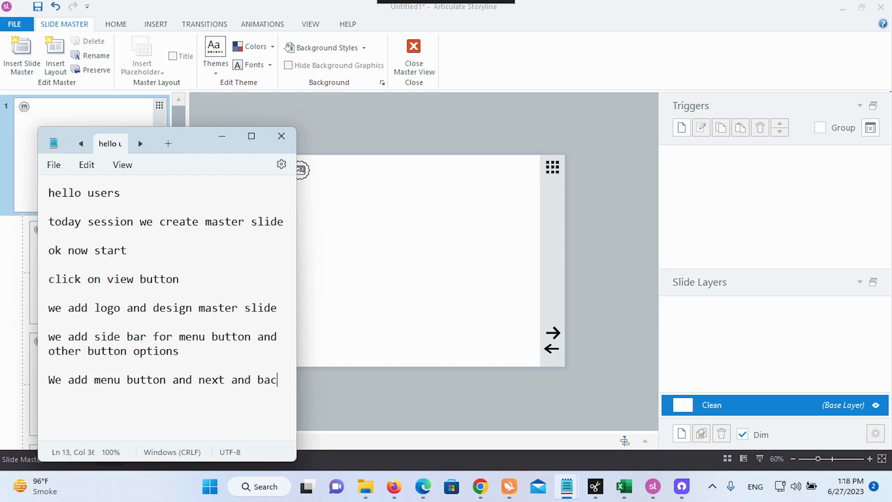
text(k button)
click(332, 259)
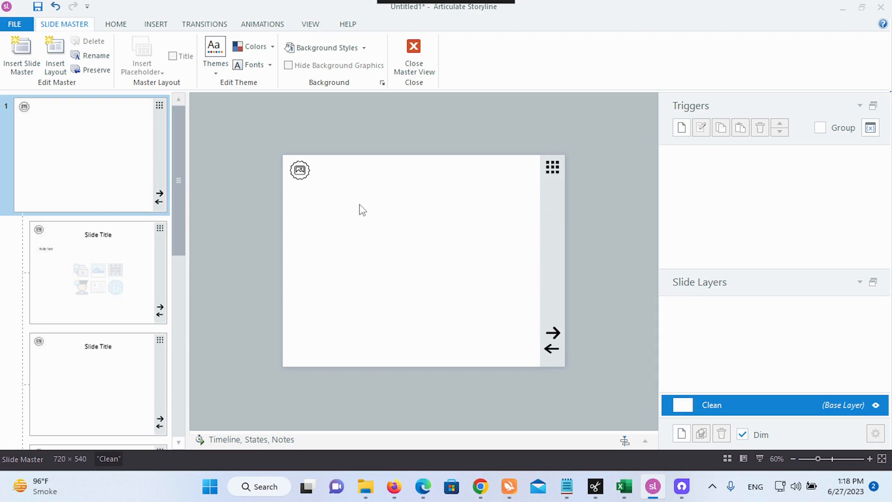
Add a text box reading "Course Title" in the upper middle of the slide master.
click(156, 26)
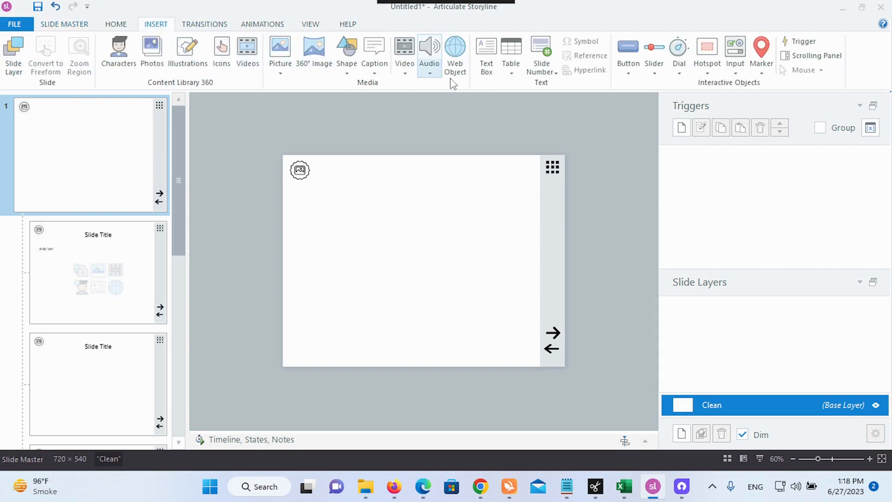
click(487, 53)
mouse_move(406, 219)
mouse_down()
mouse_move(472, 261)
mouse_move(495, 258)
mouse_move(474, 261)
mouse_up()
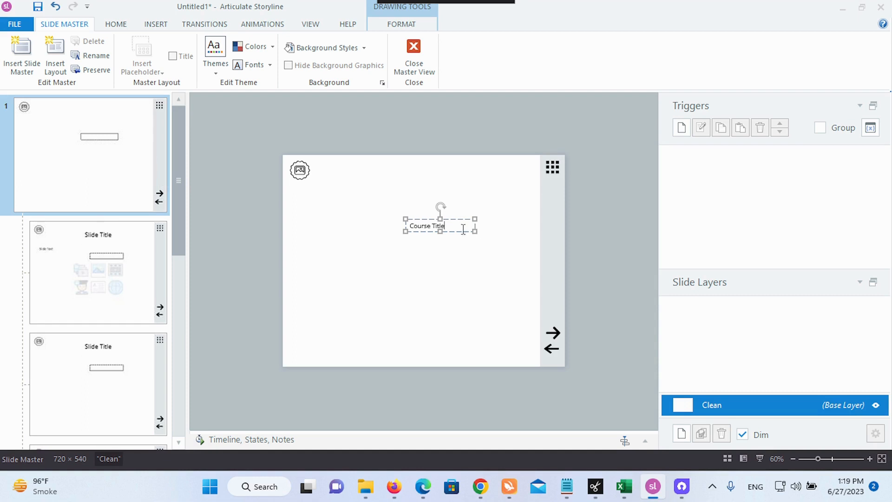
right_click(460, 225)
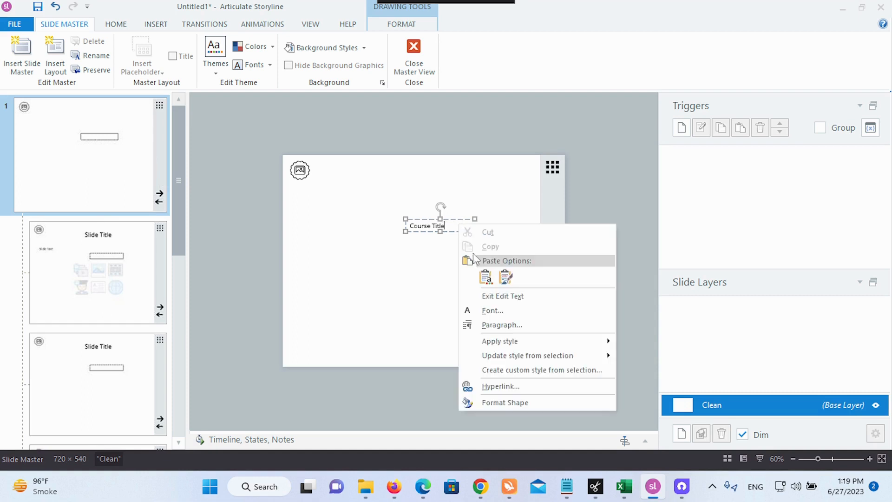
mouse_move(576, 344)
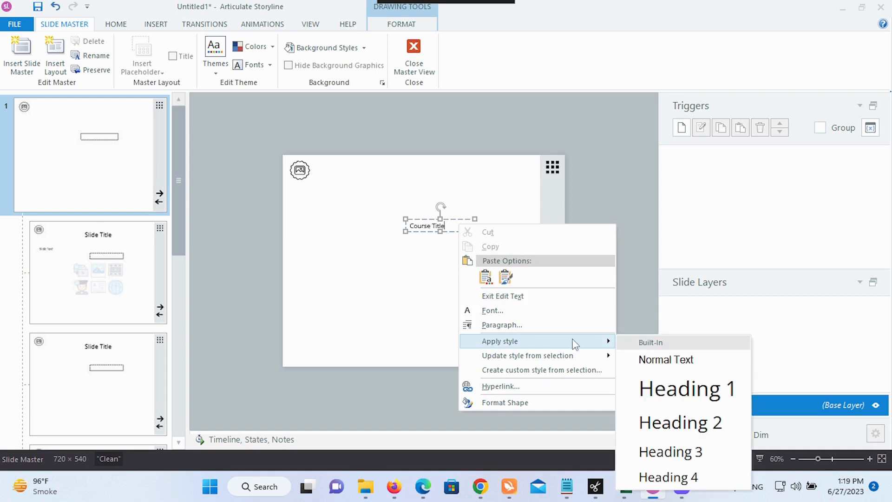
mouse_move(544, 358)
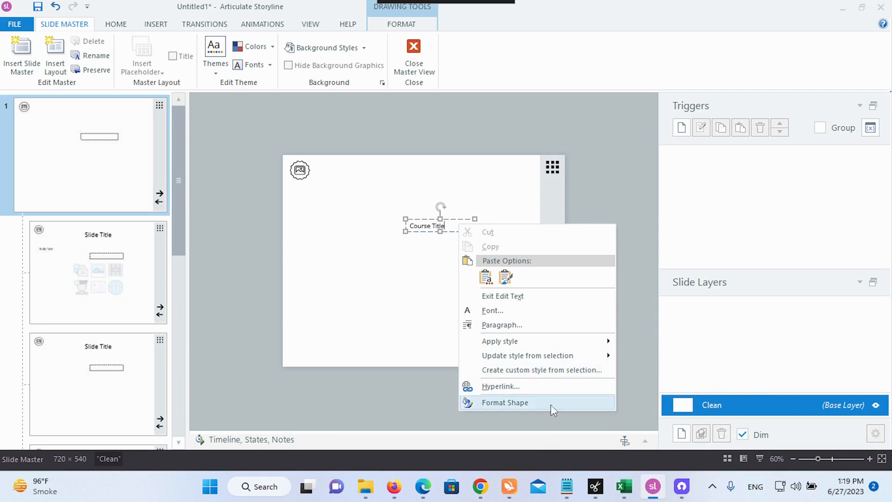
click(405, 310)
Move the "Course Title" text box to the slide master's lower-left corner and select its text.
click(445, 224)
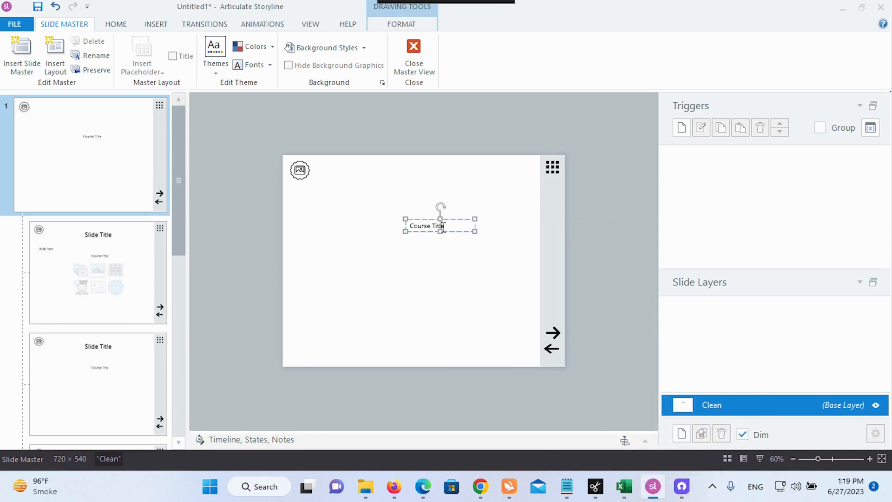
drag(449, 222, 297, 357)
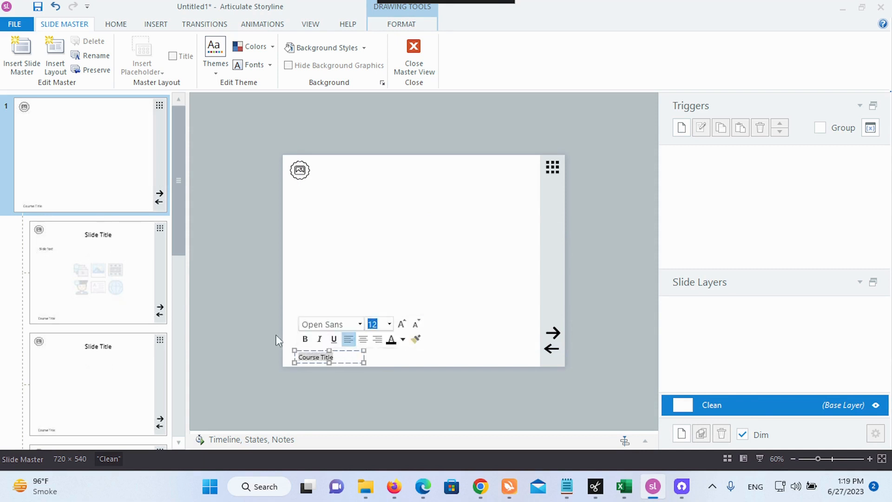
Set the selected "Course Title" text to the Raleway font and add a colon after it.
click(120, 26)
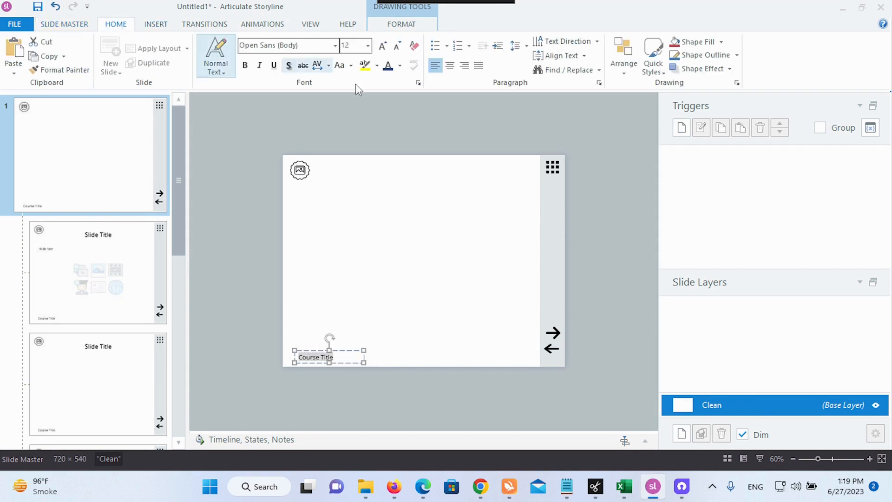
click(335, 45)
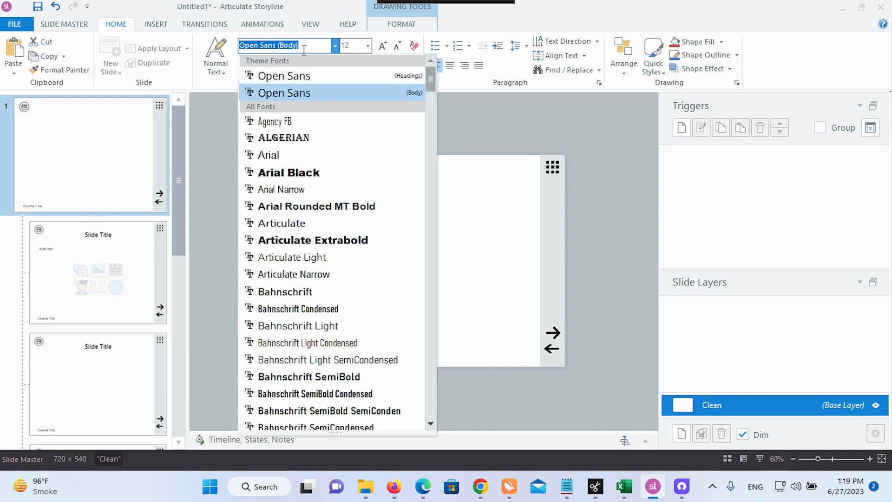
text(Rage Italic)
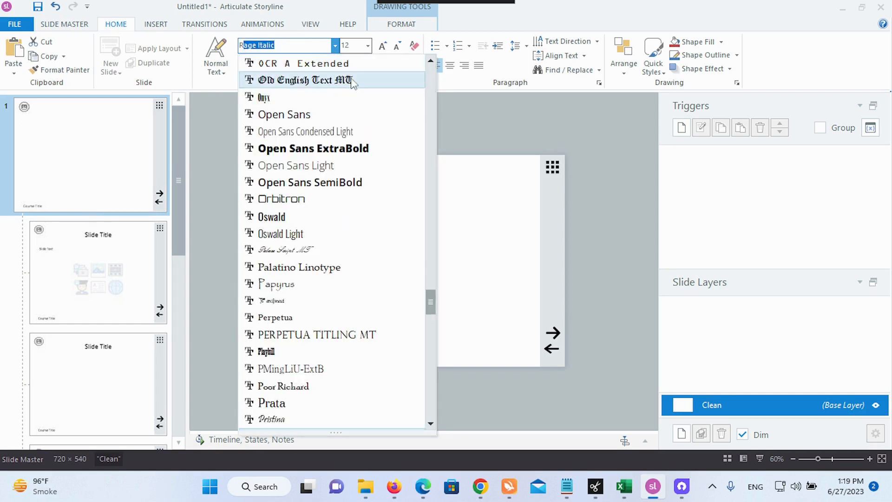
drag(430, 301, 436, 319)
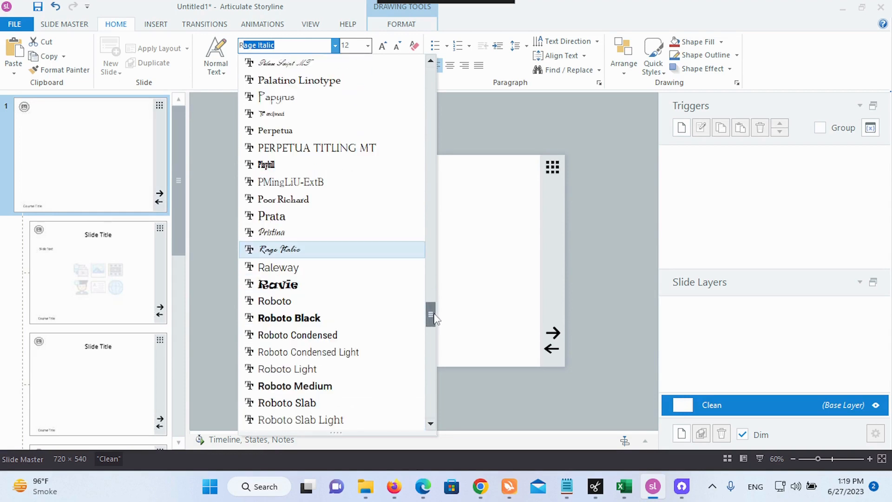
click(313, 265)
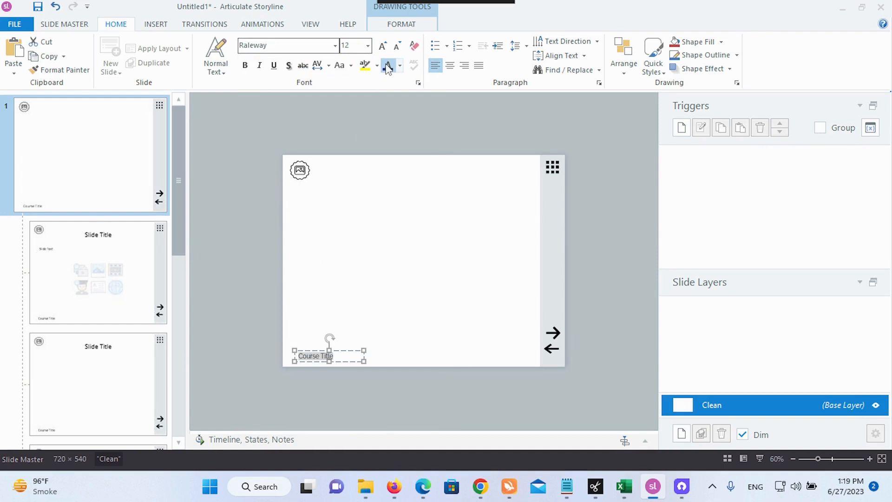
click(342, 356)
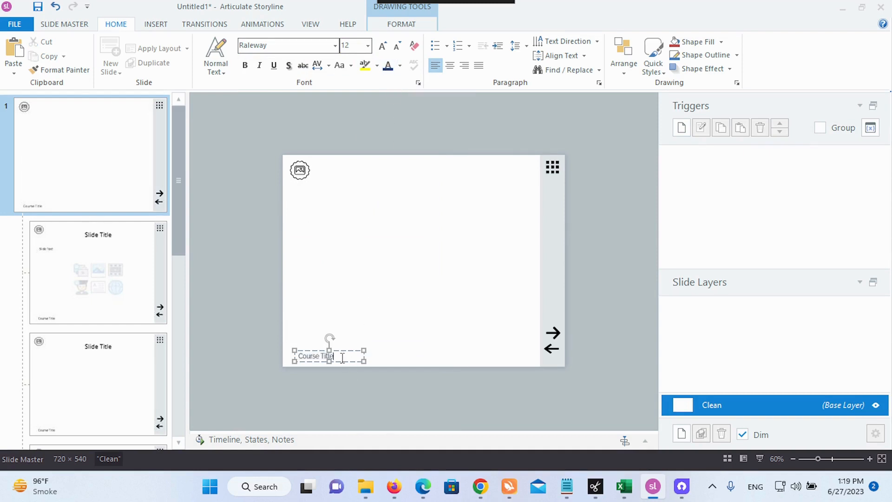
click(390, 339)
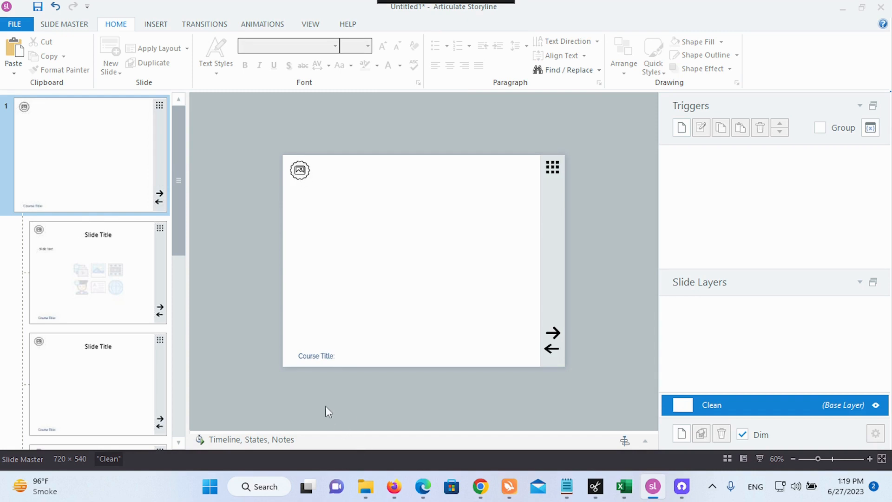
click(328, 357)
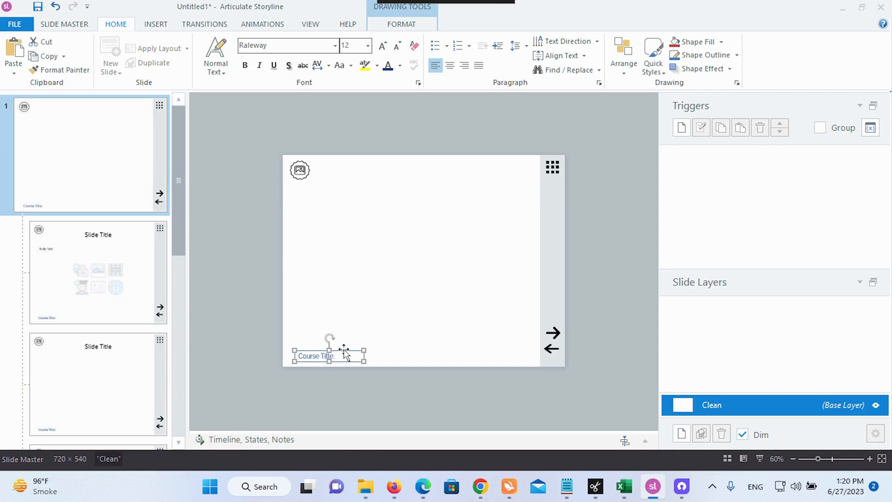
click(337, 251)
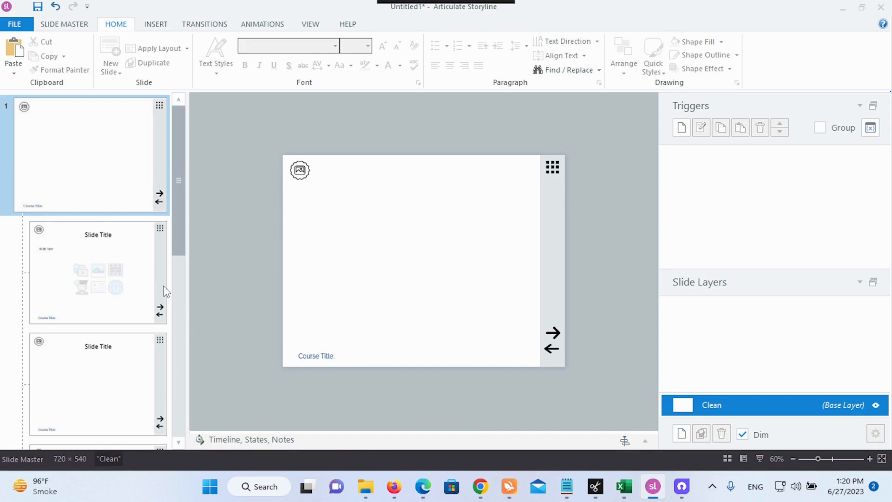
scroll(185, 219, down, 5)
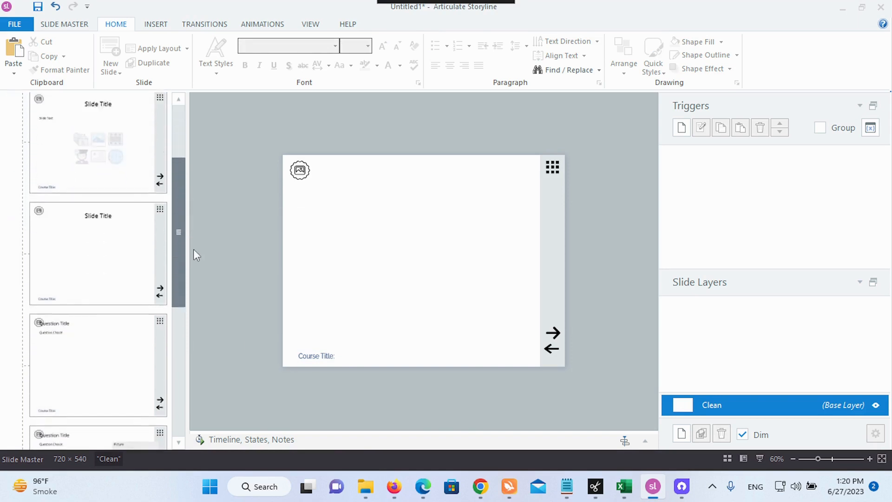
scroll(193, 249, up, 6)
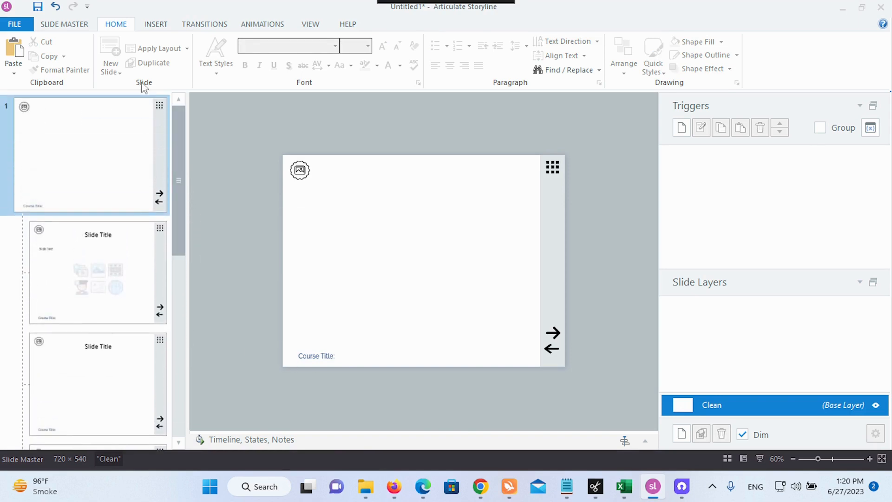
click(64, 24)
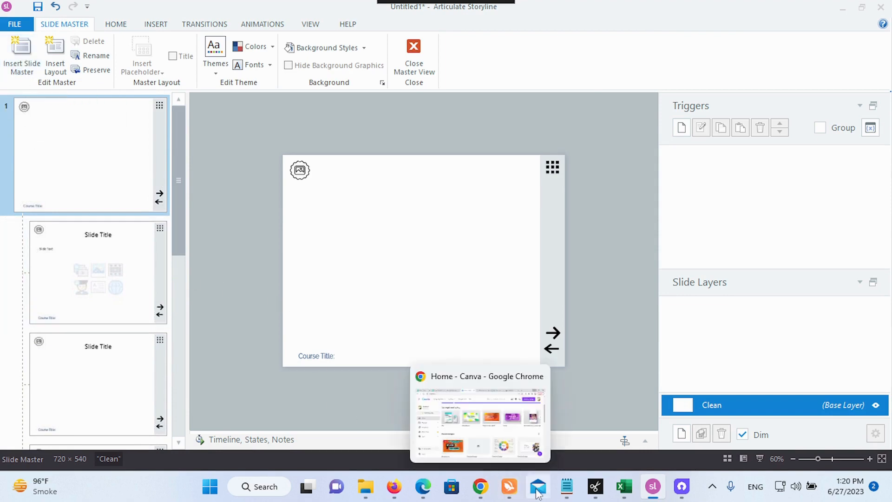
Switch to the "hello users" note in Notepad and add the line "we add multiple slide master".
mouse_move(567, 486)
click(499, 424)
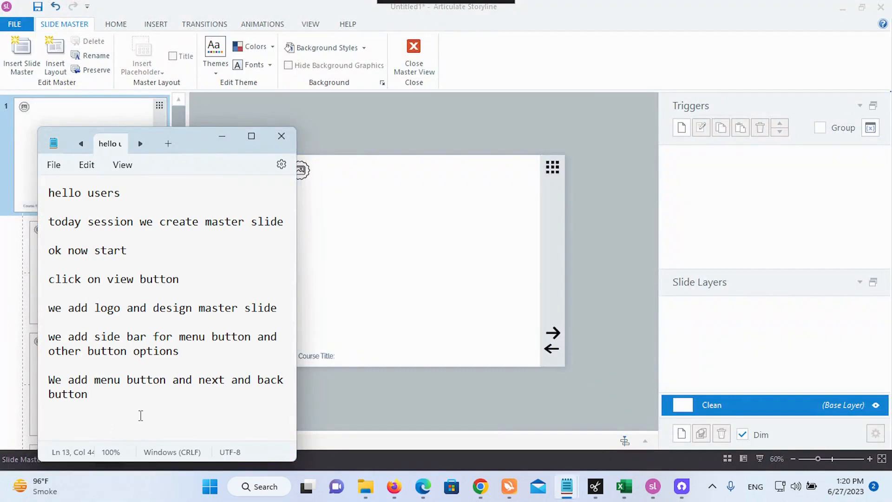
key(Return)
key(Return)
text(if)
key(BackSpace)
key(BackSpace)
key(BackSpace)
text(we add mult)
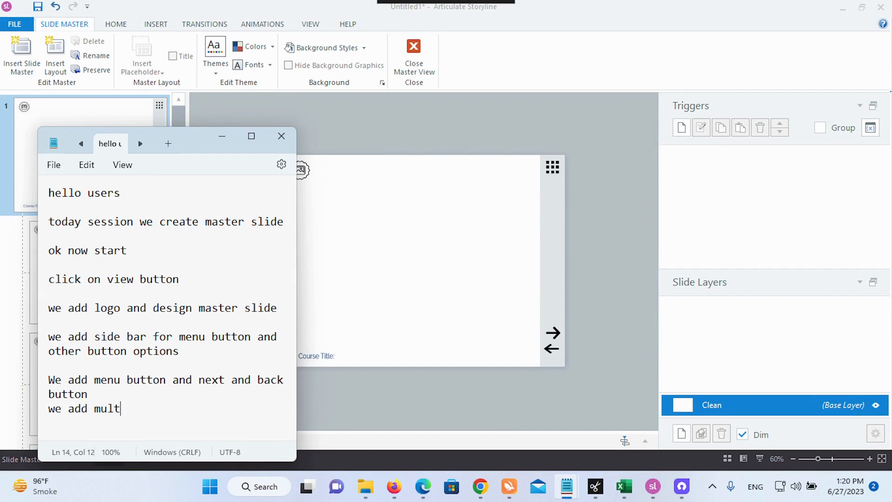
text(iple slide master)
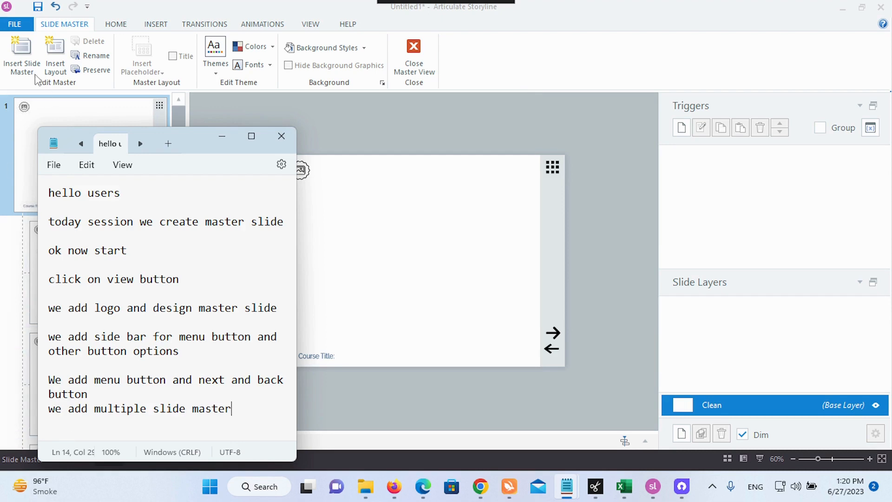
Return to Storyline, insert a second slide master and add a custom layout to it.
click(18, 52)
click(18, 52)
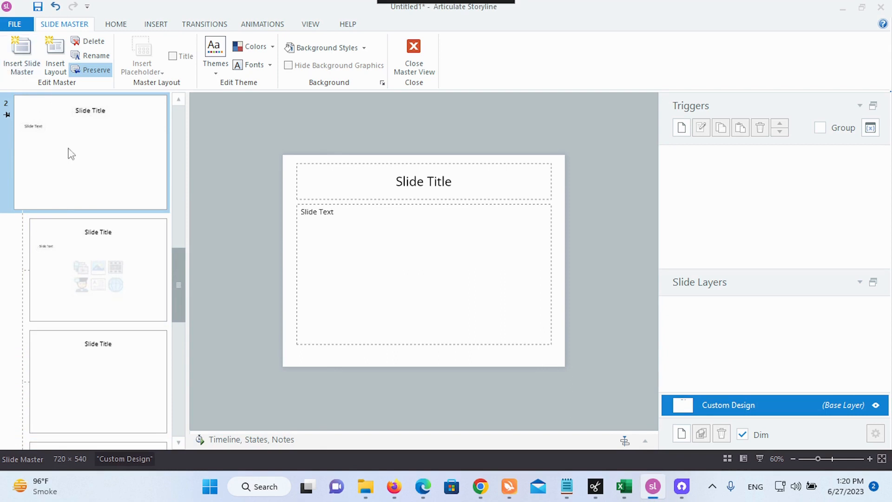
click(55, 60)
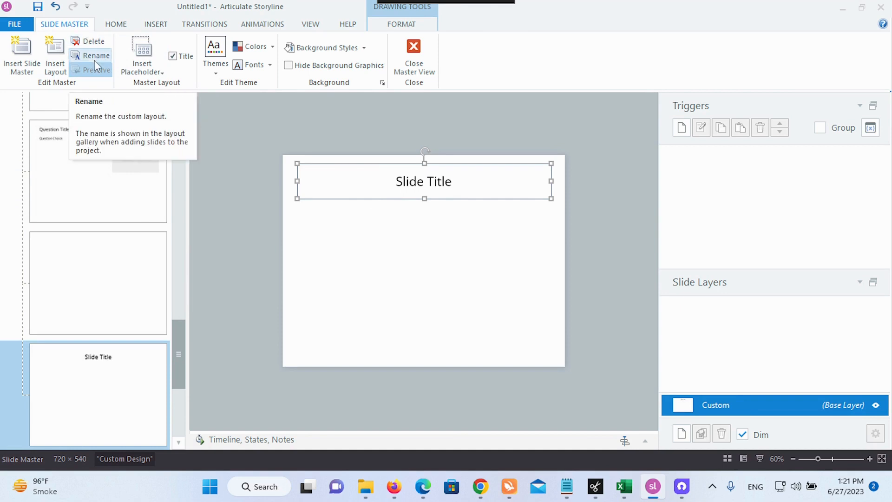
Insert a Character placeholder below the slide title on the new custom layout, left of centre.
click(162, 75)
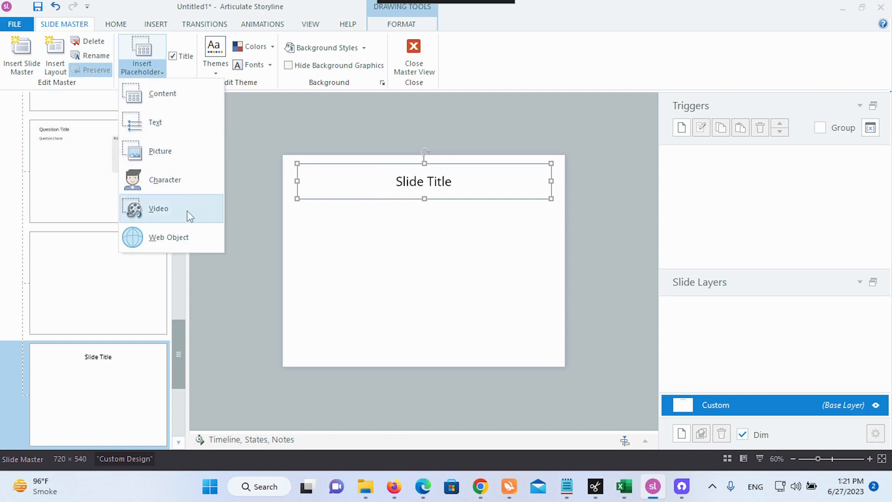
click(187, 180)
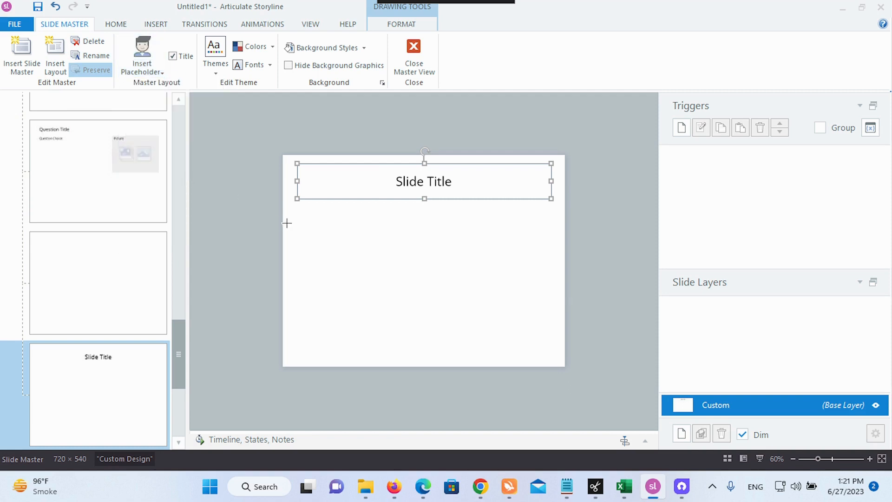
drag(344, 232, 417, 312)
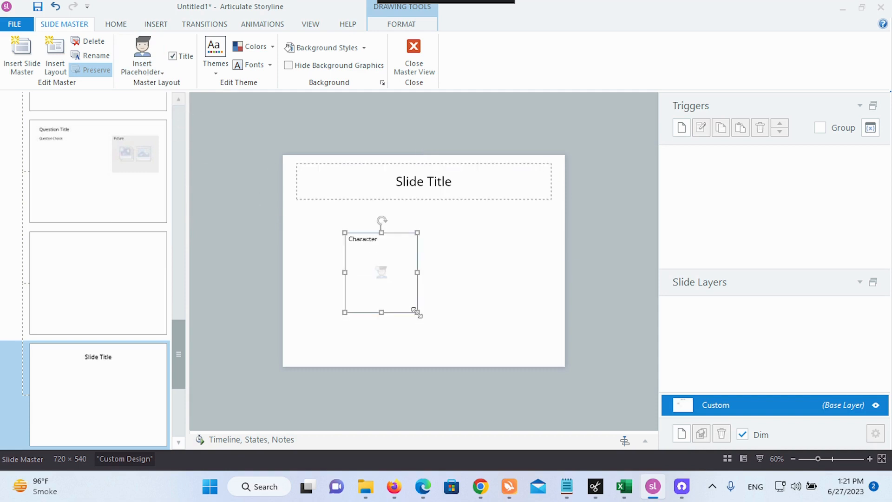
right_click(387, 280)
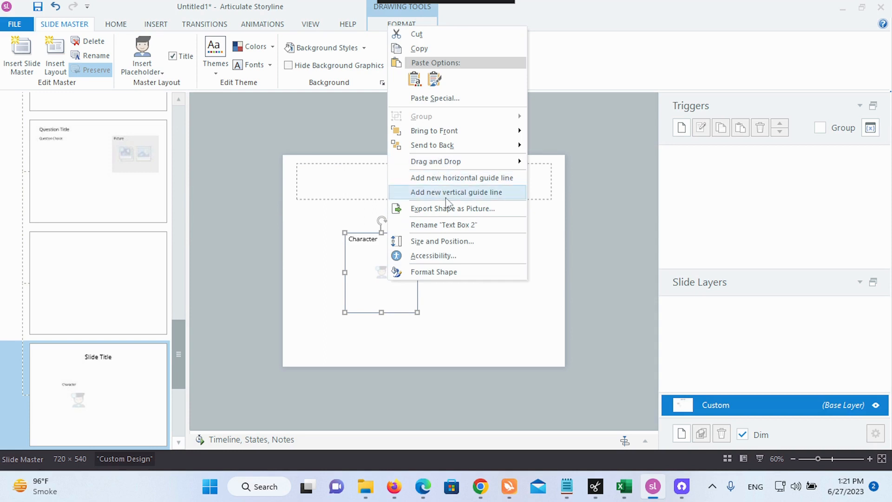
click(313, 308)
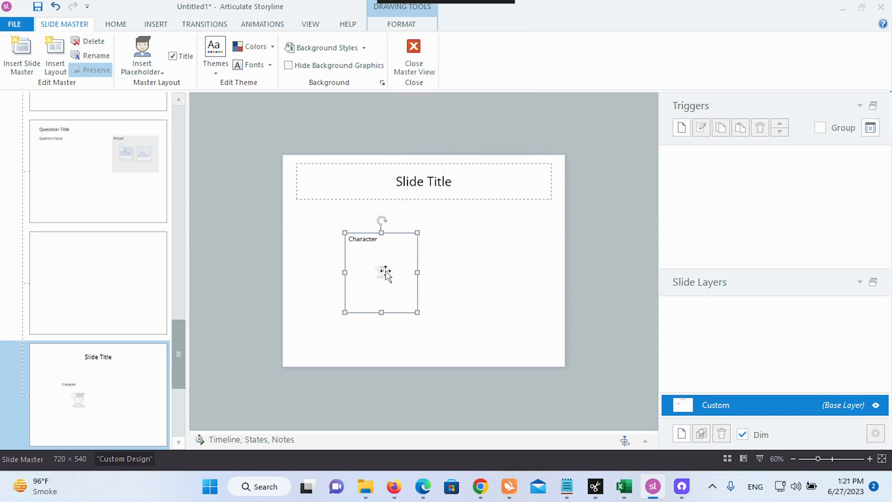
Examine the available placeholder types, theme colors, theme fonts and background styles for the custom layout.
click(156, 71)
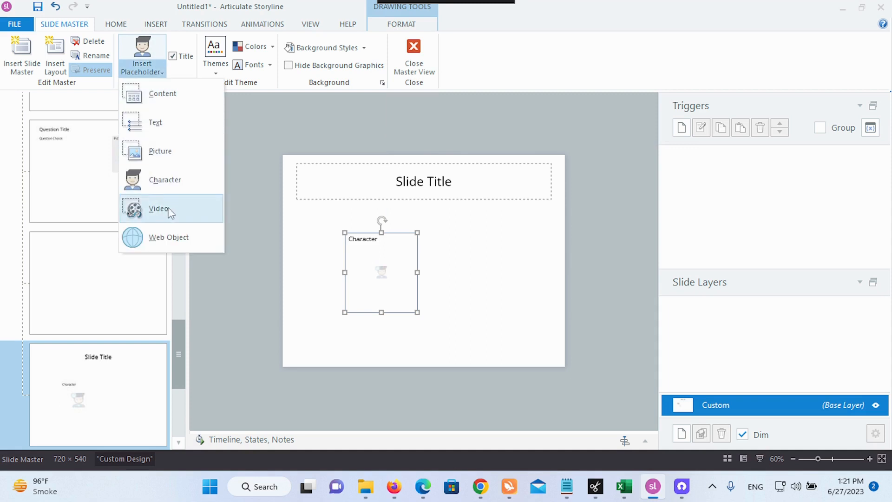
click(250, 113)
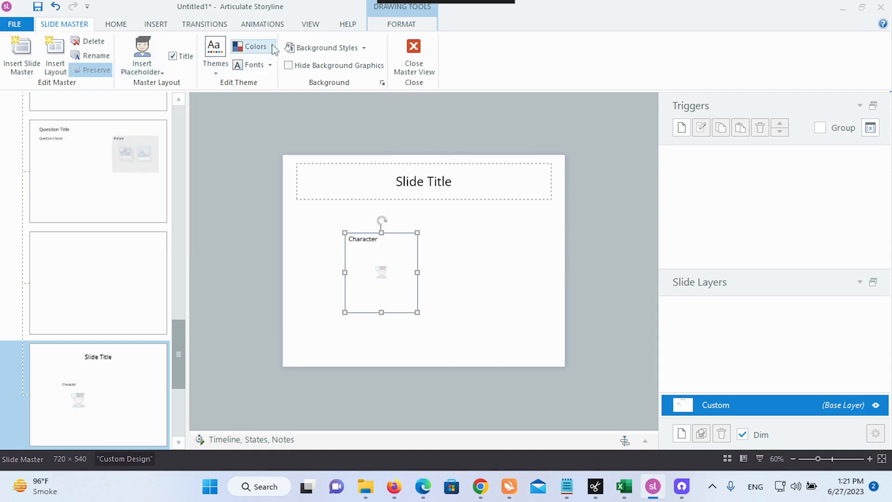
click(253, 47)
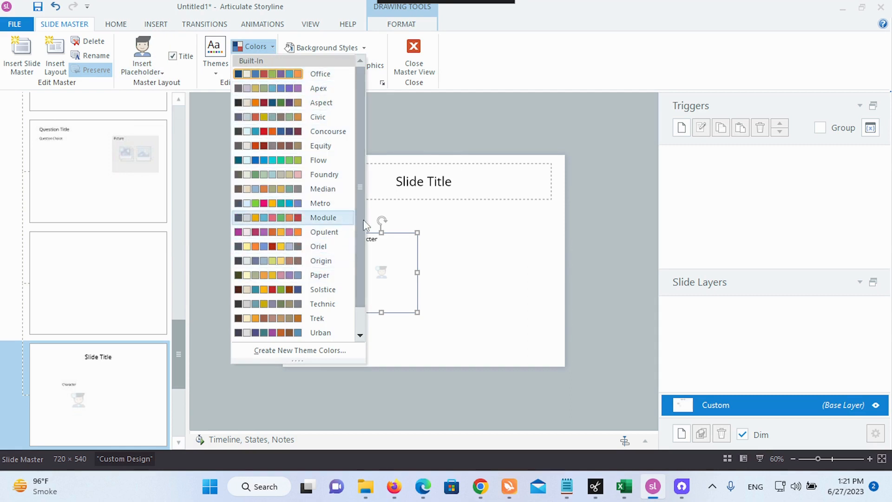
scroll(326, 260, down, 1)
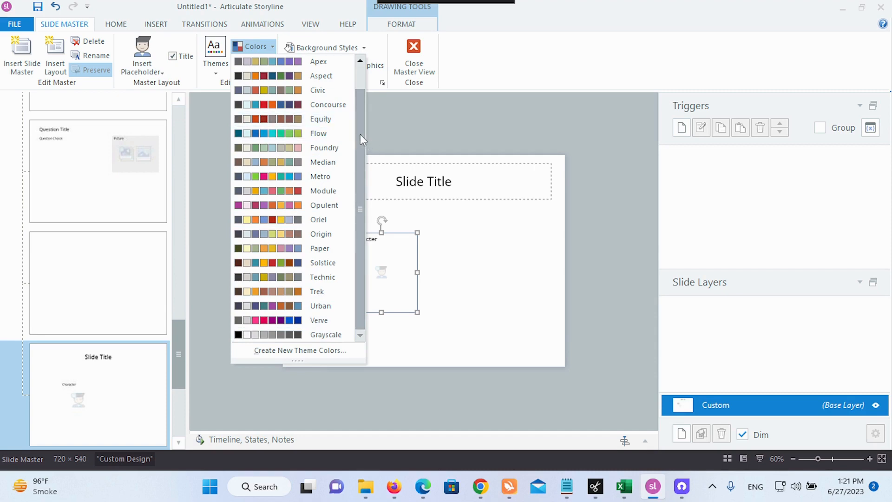
drag(361, 134, 361, 79)
click(435, 103)
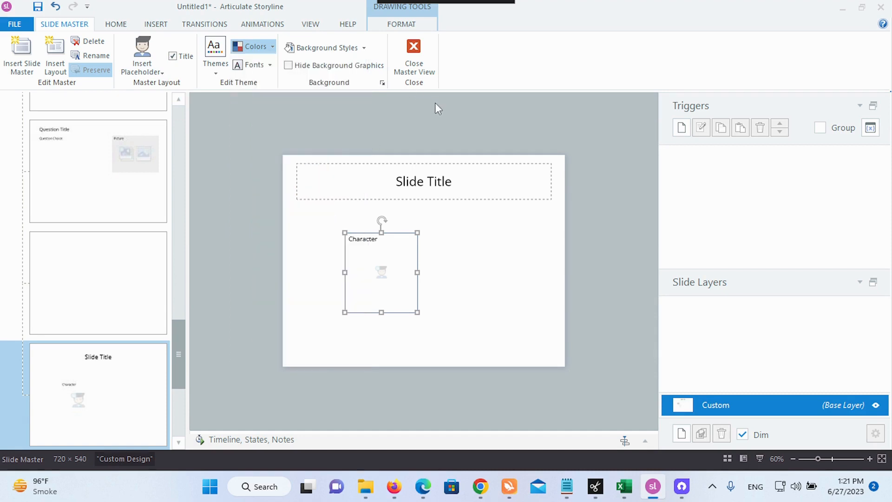
click(269, 65)
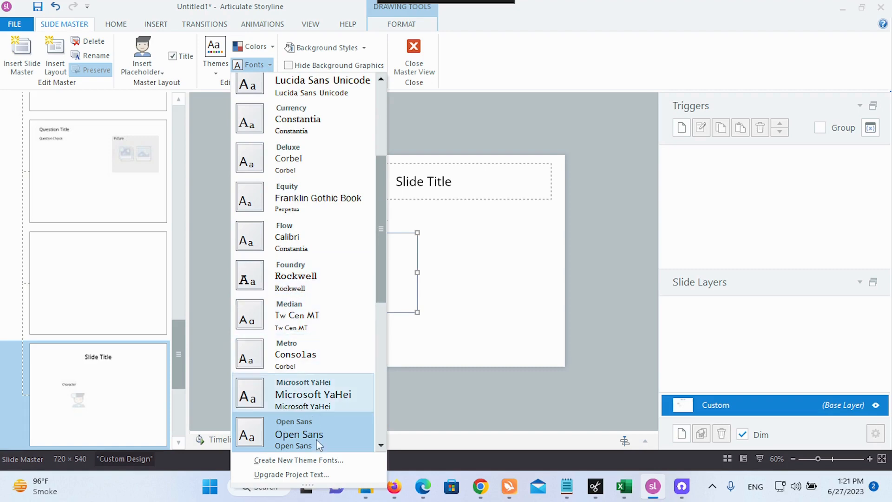
drag(381, 293, 366, 211)
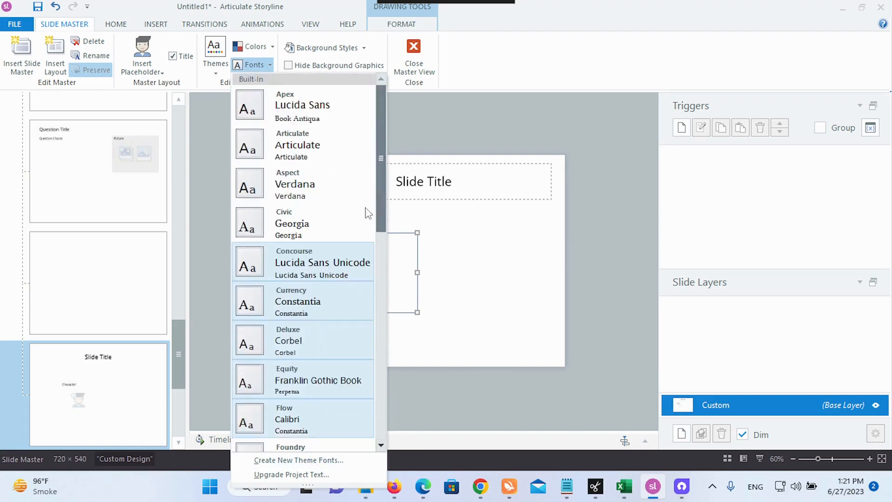
click(429, 129)
click(362, 48)
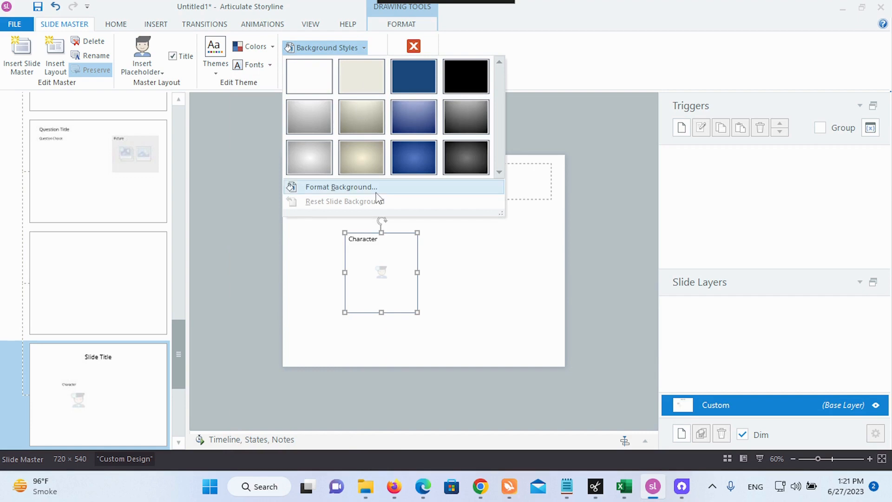
click(620, 135)
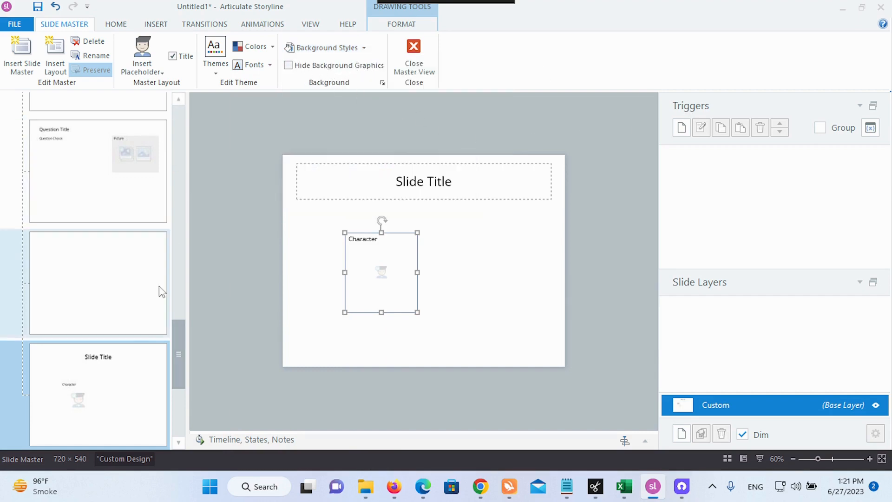
Hide the background graphics on the first slide master's Title Only layout.
drag(179, 349, 193, 125)
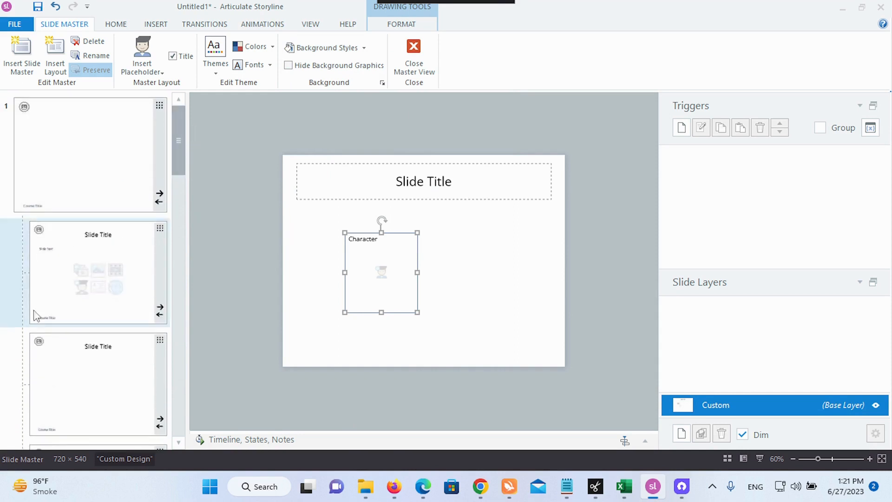
click(96, 372)
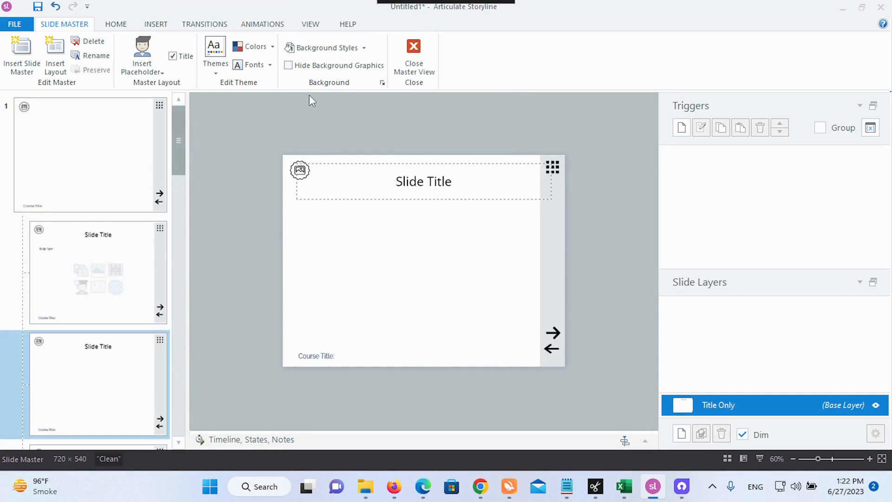
click(288, 65)
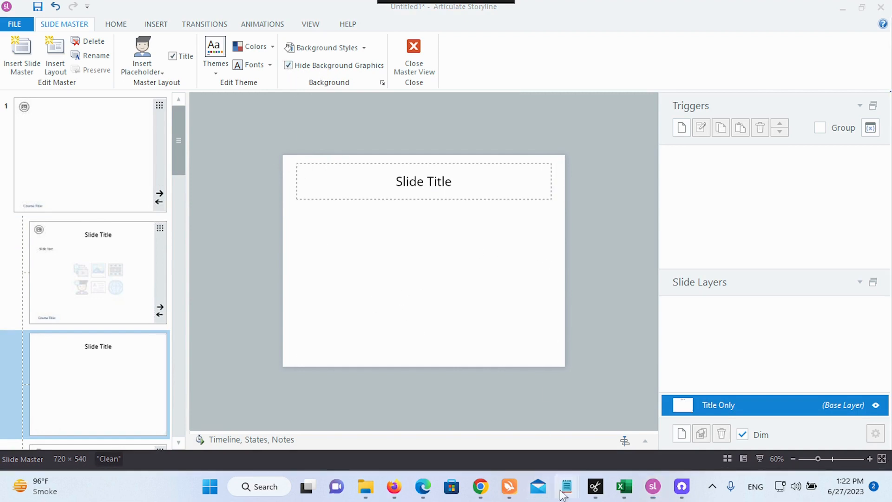
Switch to the "hello users" Notepad note and append the lines "hide background graphics" and "We hide all things on master slide", separated by blank lines.
mouse_move(564, 490)
click(484, 425)
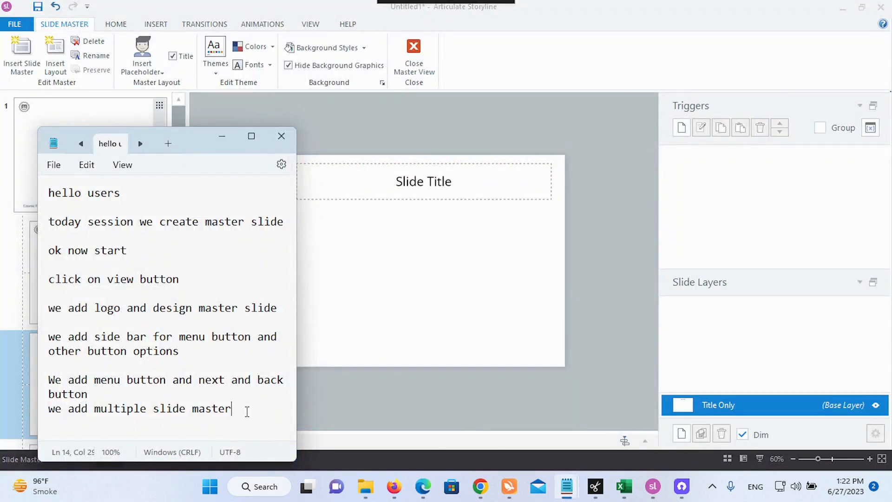
key(Return)
key(Return)
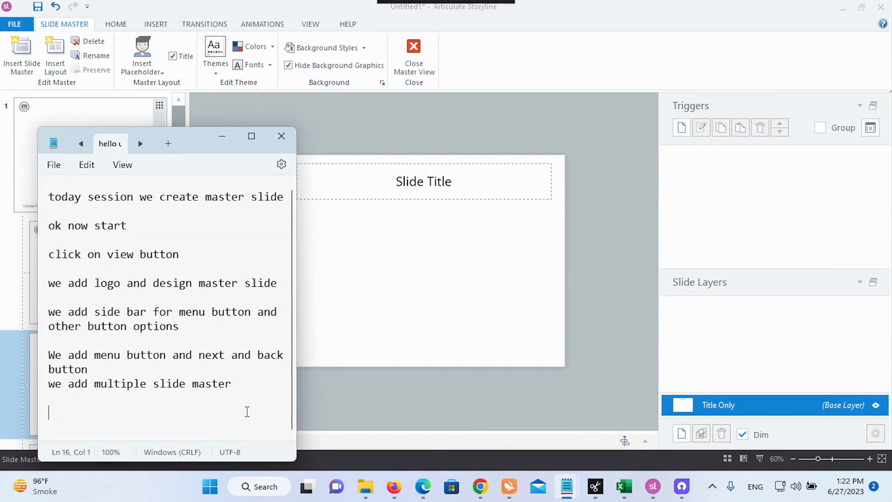
text(hide backgroun)
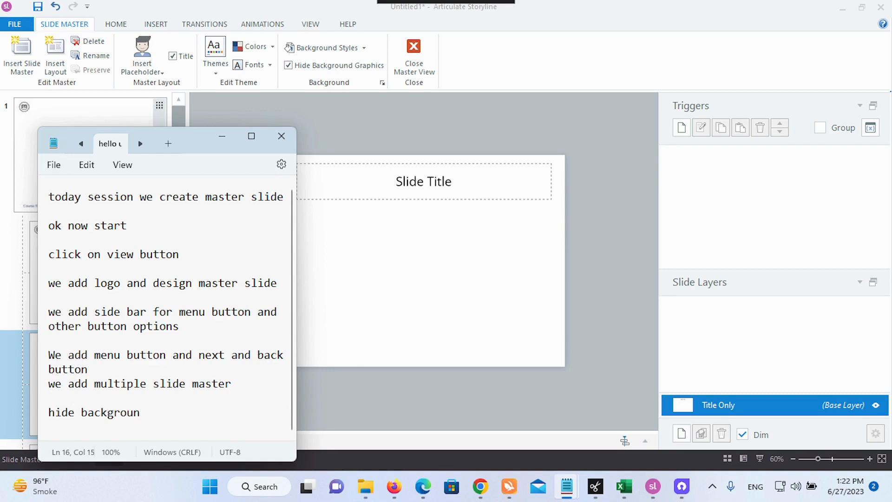
text(d graphics)
key(Return)
key(Return)
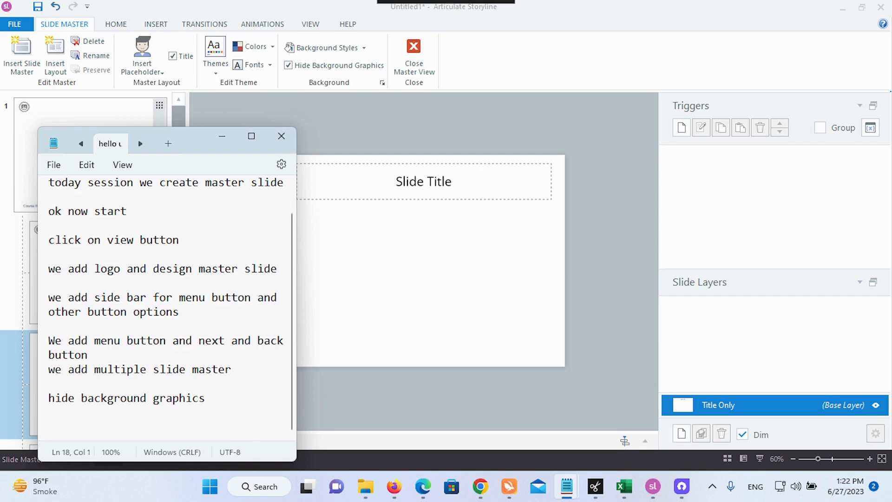
text(We hide all things on)
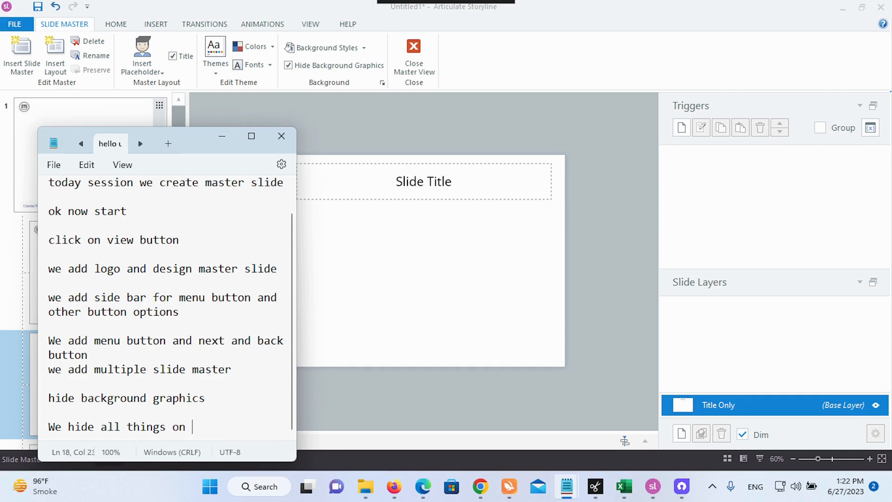
text(master slide)
Return to Storyline, select the first slide master and close the master view.
click(363, 274)
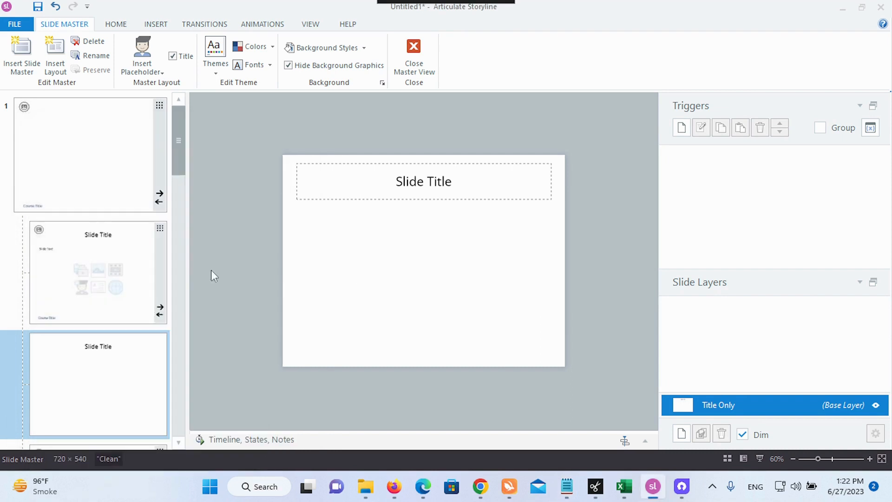
click(88, 162)
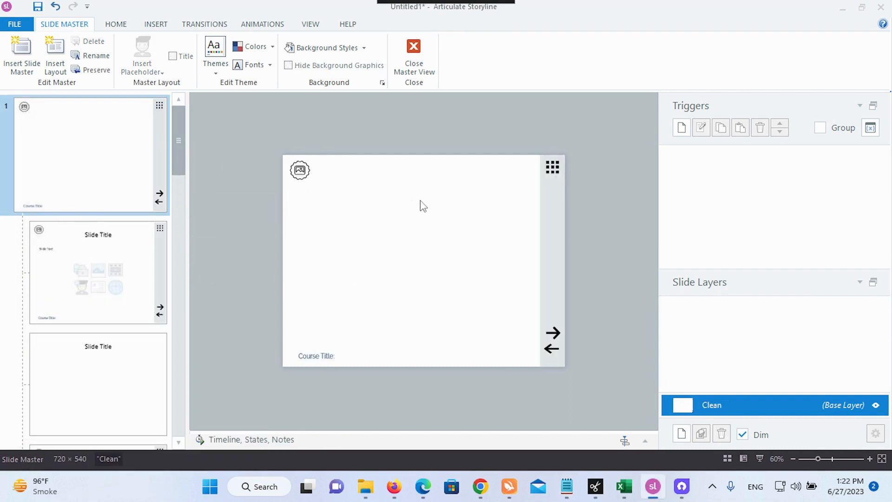
click(414, 49)
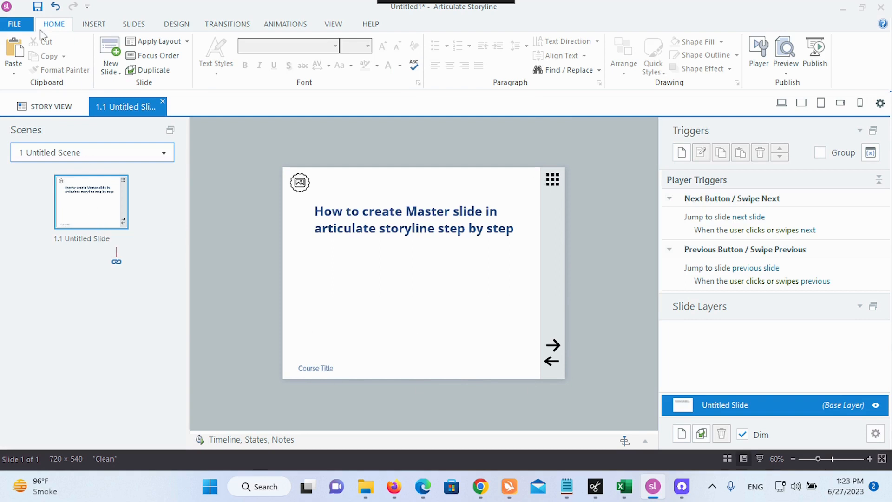
Add a new slide after slide 1.1 using the Blank basic layout of the Clean master.
right_click(92, 210)
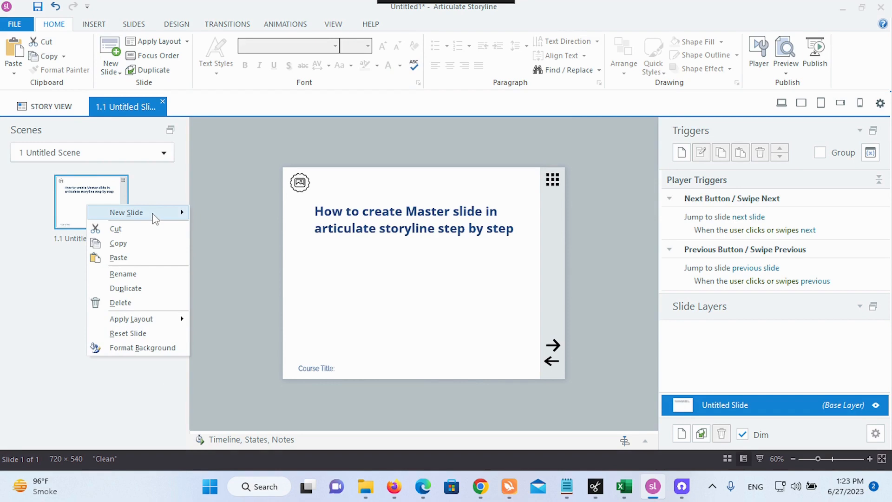
mouse_move(153, 213)
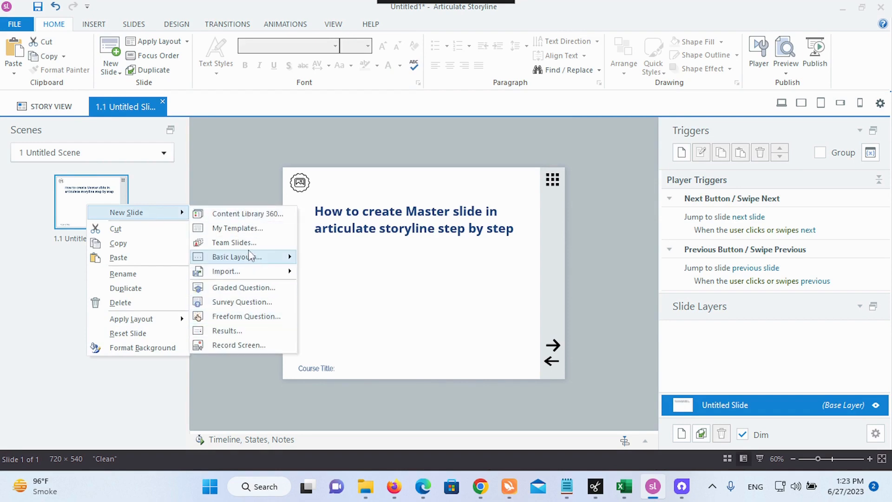
mouse_move(284, 258)
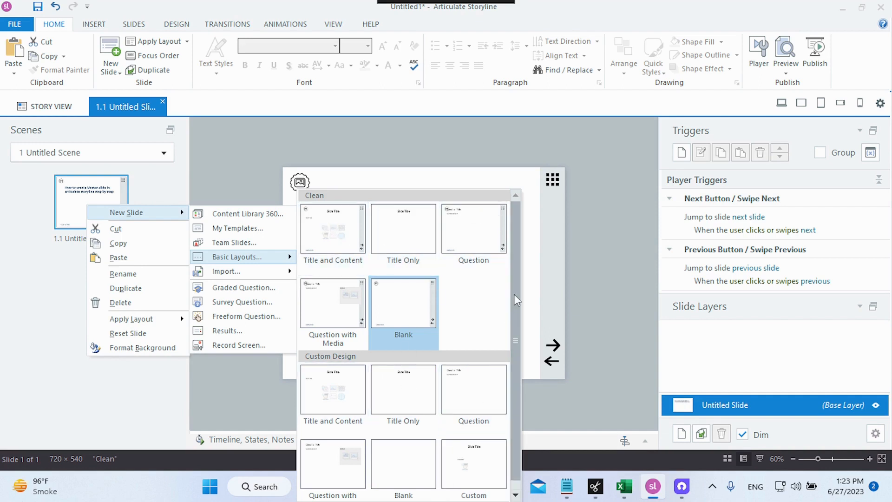
click(396, 304)
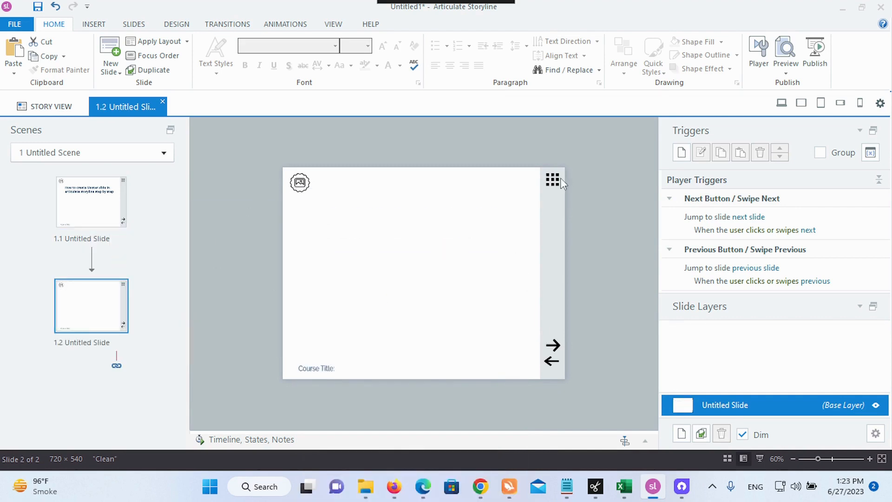
Switch to the "hello users" Notepad note and add the line "we add new slid and slect layout" below the existing text.
mouse_move(567, 487)
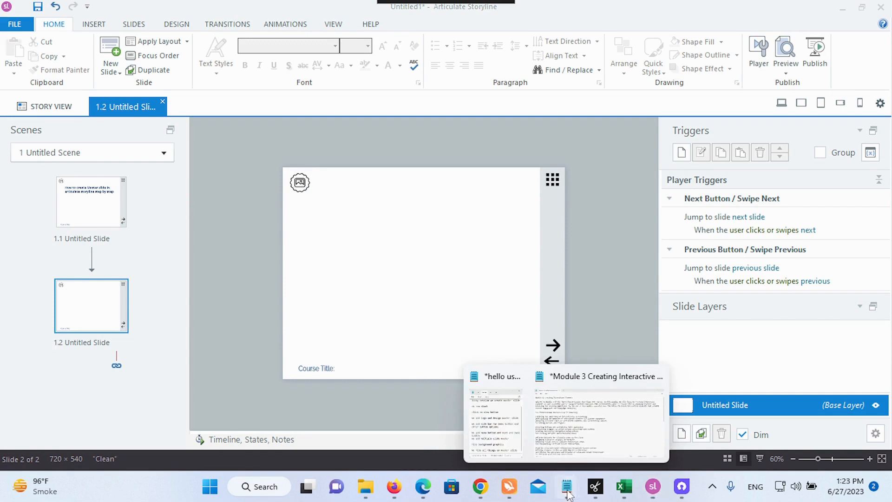
click(524, 453)
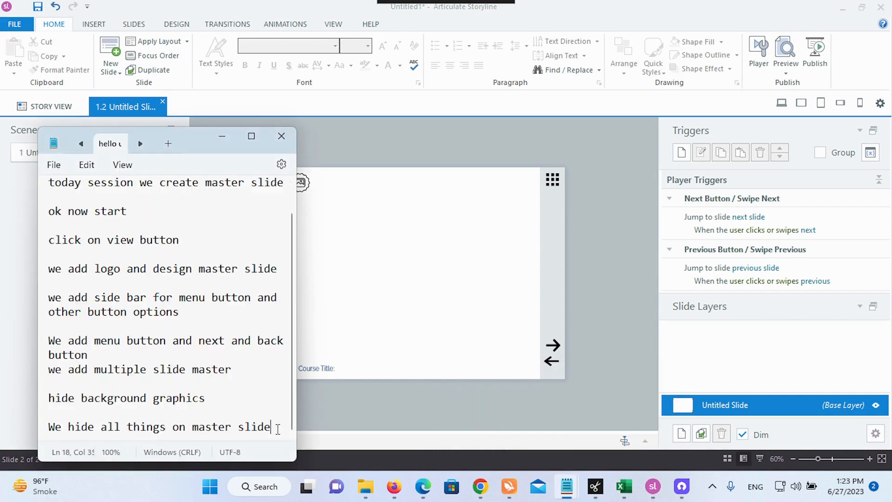
key(Return)
key(Return)
key(Return)
key(Return)
key(Return)
key(Return)
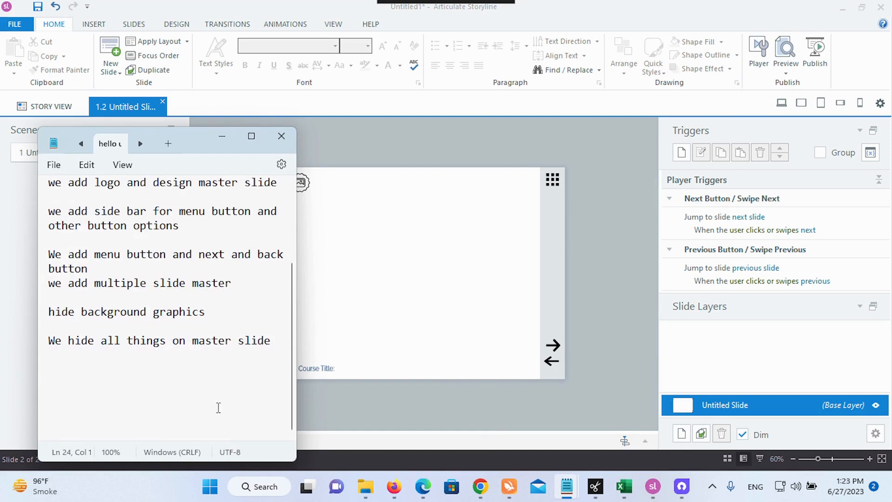
click(74, 365)
text(we add new slid)
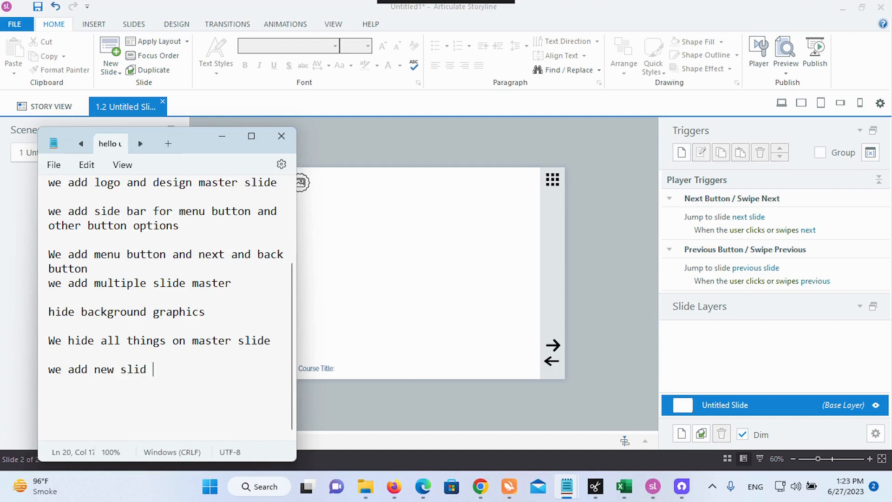
text( and slect layt)
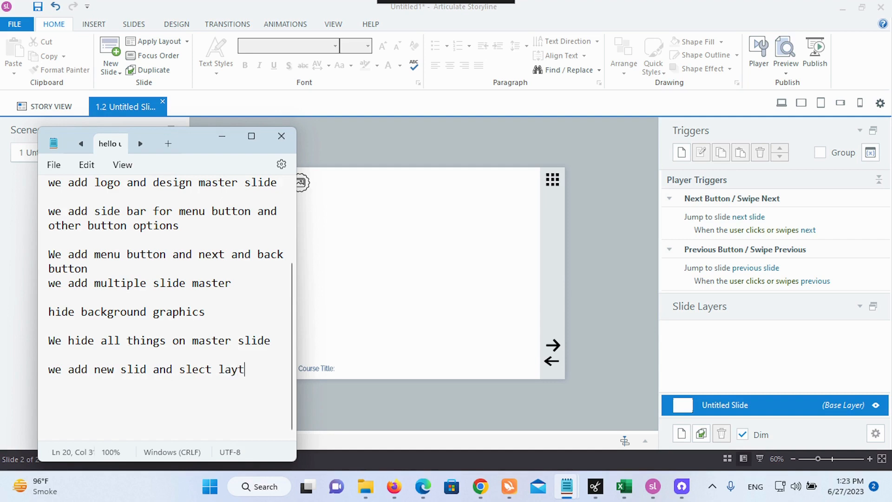
key(BackSpace)
text(out)
Return to Storyline and extend the heading text on slide 1.1 with a blank line, "It is so easy" and a line starting "you".
click(383, 315)
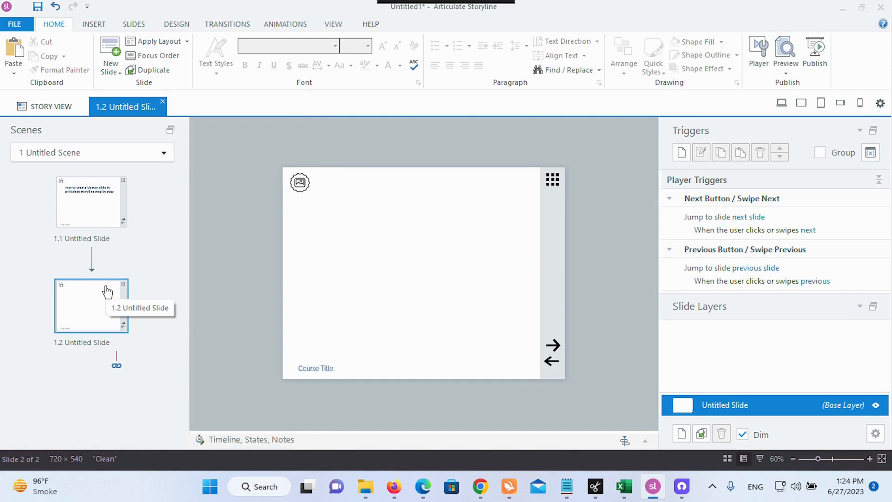
click(104, 211)
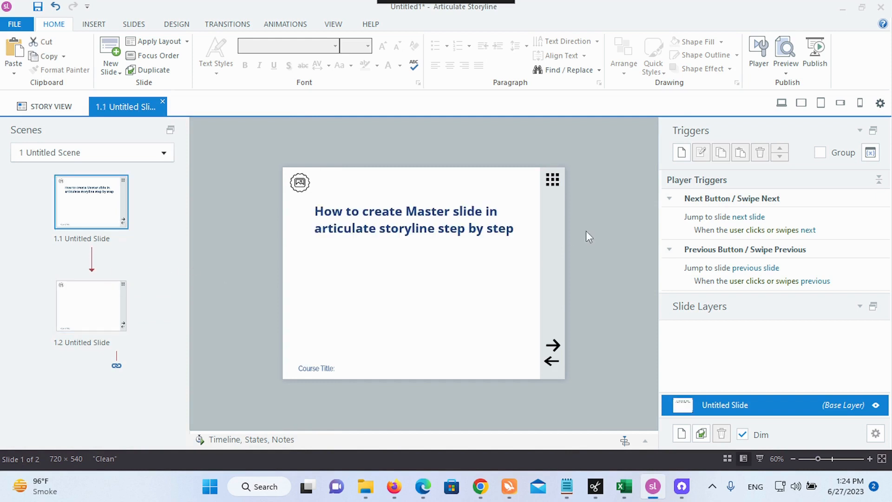
click(521, 231)
key(Return)
key(Return)
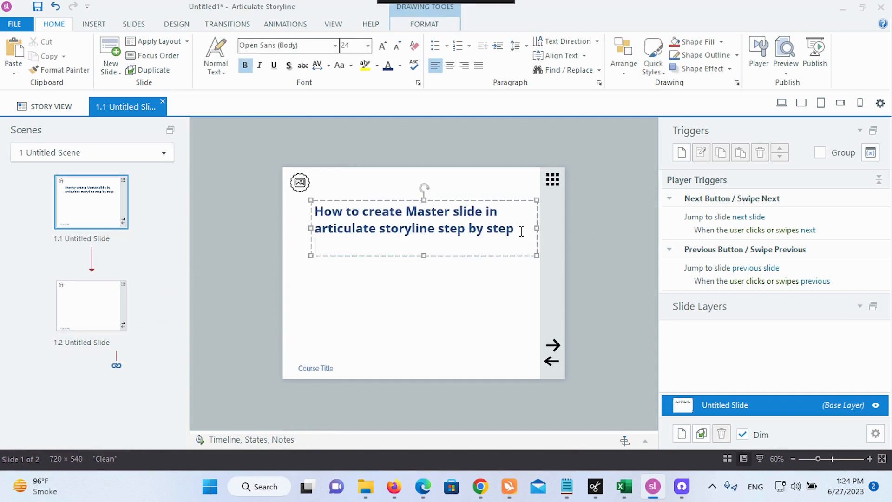
text(It )
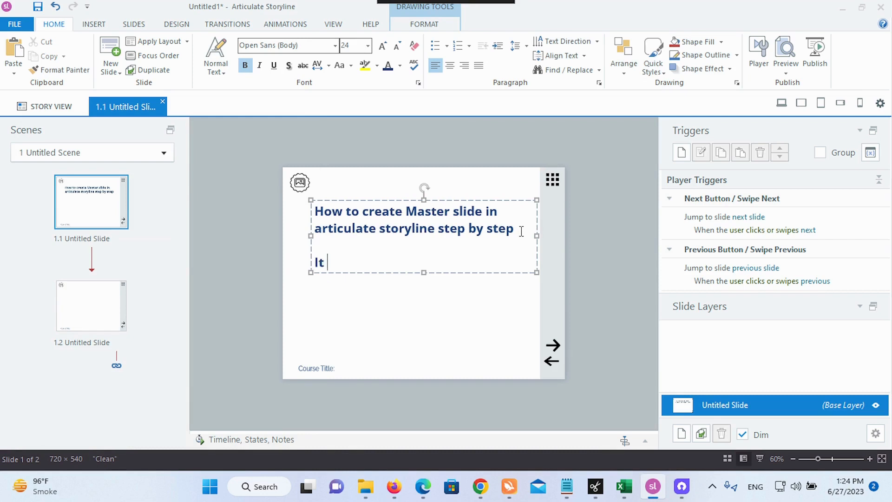
text(is so easy)
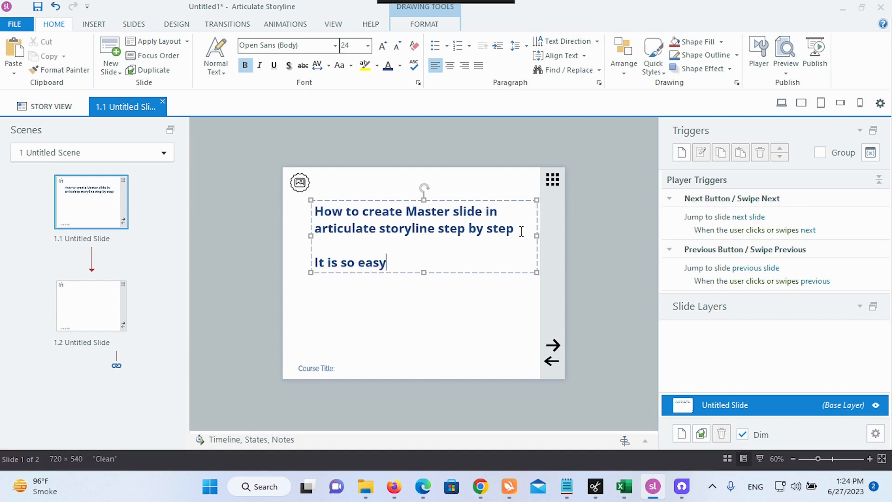
key(Return)
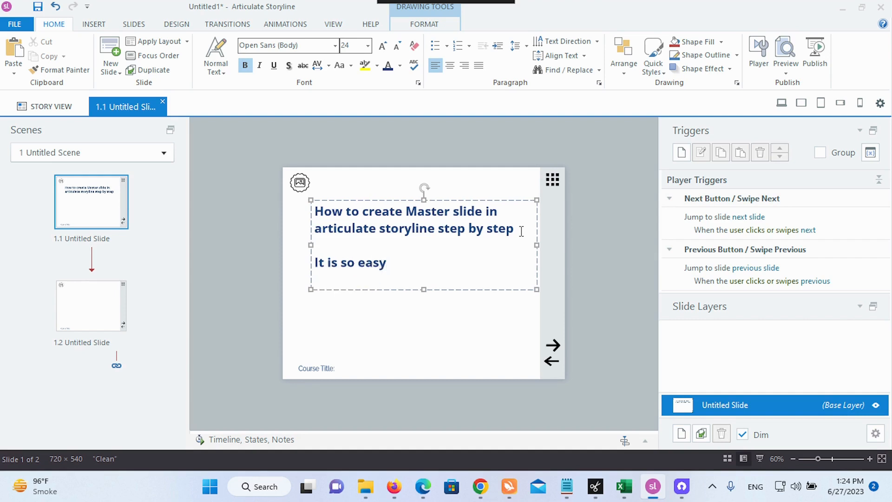
text(you)
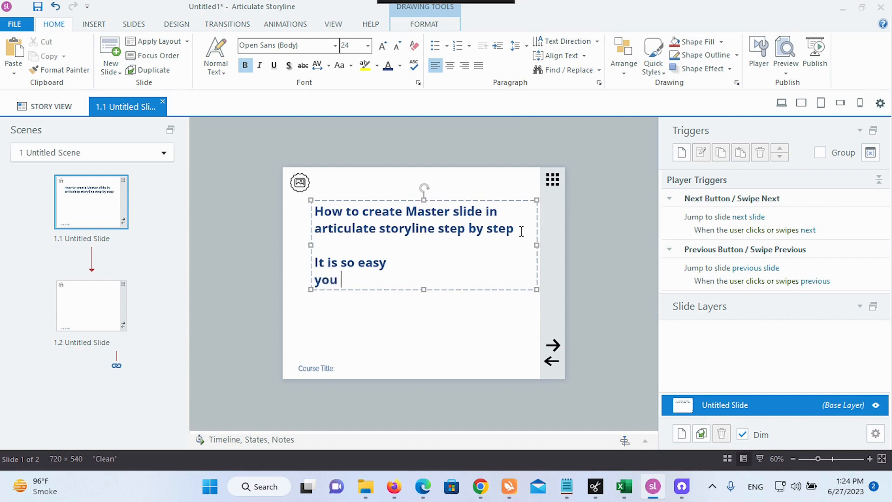